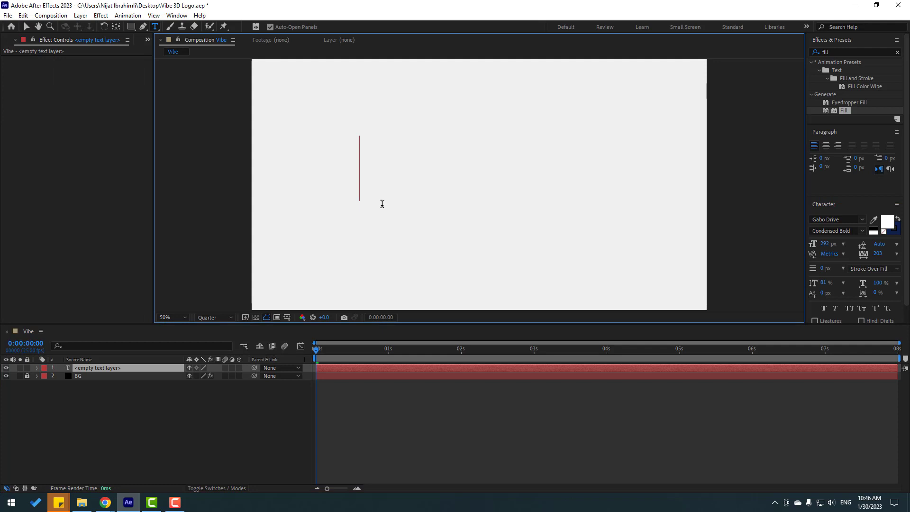
# Step: Enter the title VIBE in the empty text layer
pyautogui.write('VIBE')
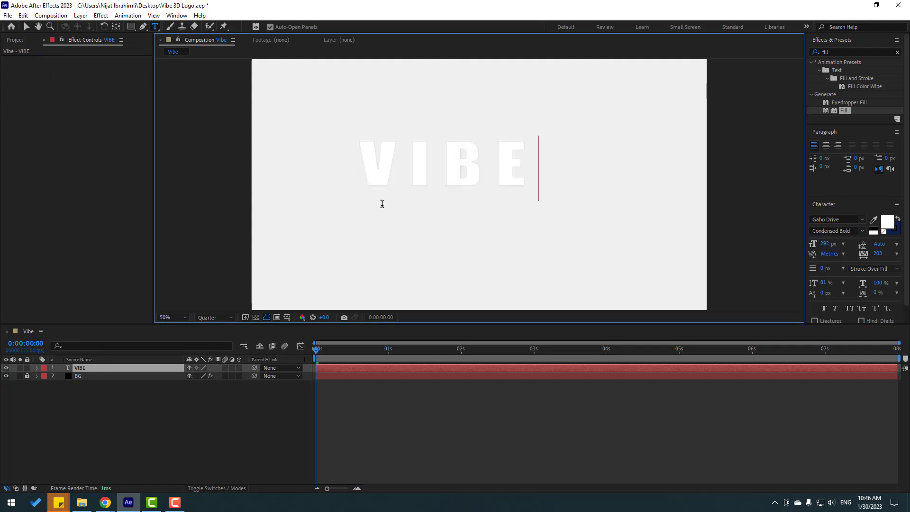
pyautogui.click(26, 27)
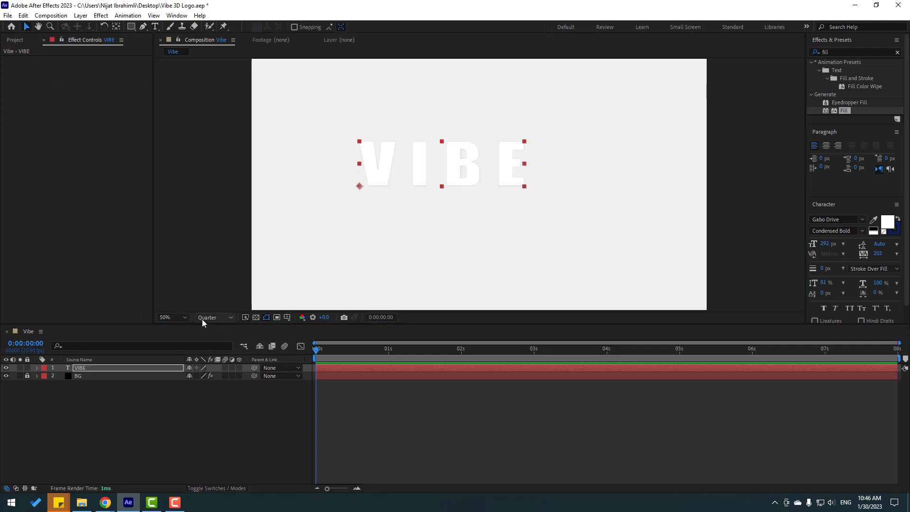
# Step: Set the composition preview resolution to Full and move the VIBE text slightly down, close to the middle of the frame
pyautogui.click(203, 318)
pyautogui.click(209, 339)
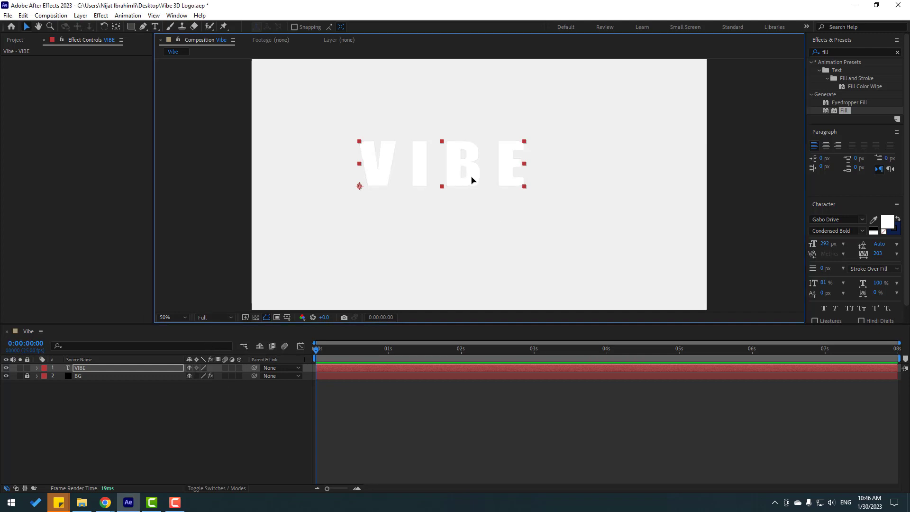
pyautogui.moveTo(471, 180); pyautogui.dragTo(479, 197)
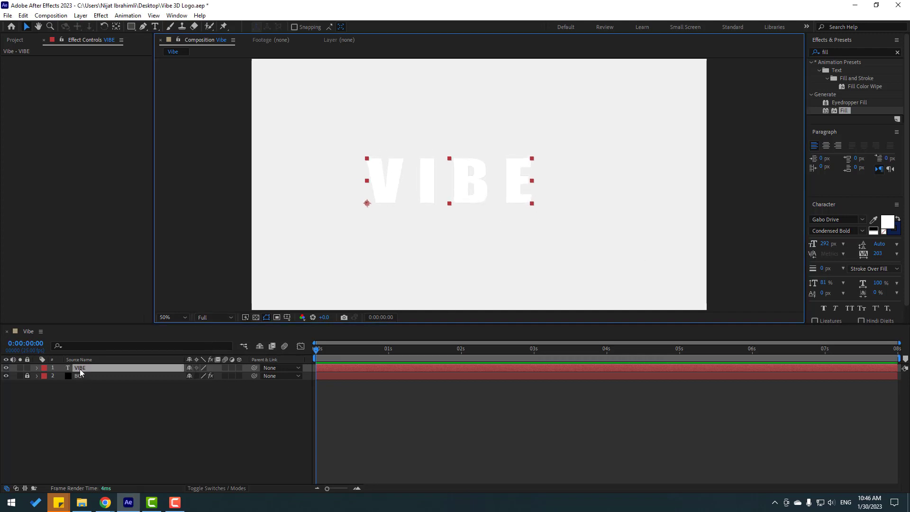
# Step: Duplicate the VIBE text layer three times so there are four copies
pyautogui.click(80, 368)
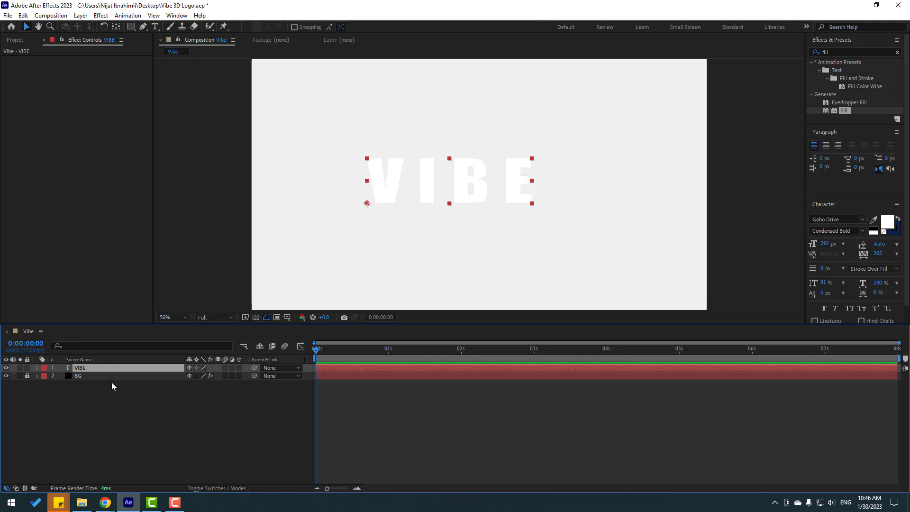
pyautogui.hotkey('ctrl', 'd')
pyautogui.hotkey('ctrl', 'd')
pyautogui.hotkey('ctrl', 'd')
pyautogui.click(66, 438)
pyautogui.press('/')
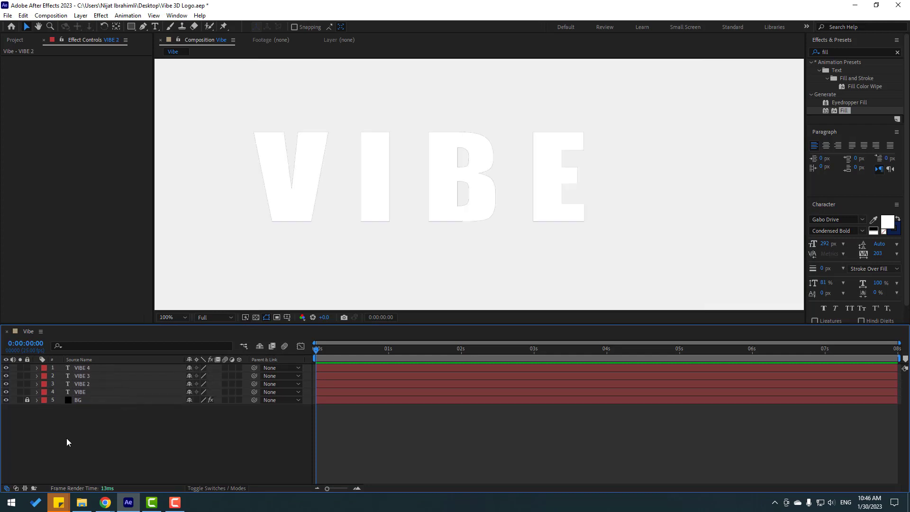
# Step: Hide the three duplicated text layers, keeping only the original VIBE layer and the background visible
pyautogui.keyDown('alt'); pyautogui.click(5, 399); pyautogui.keyUp('alt')
pyautogui.click(82, 391)
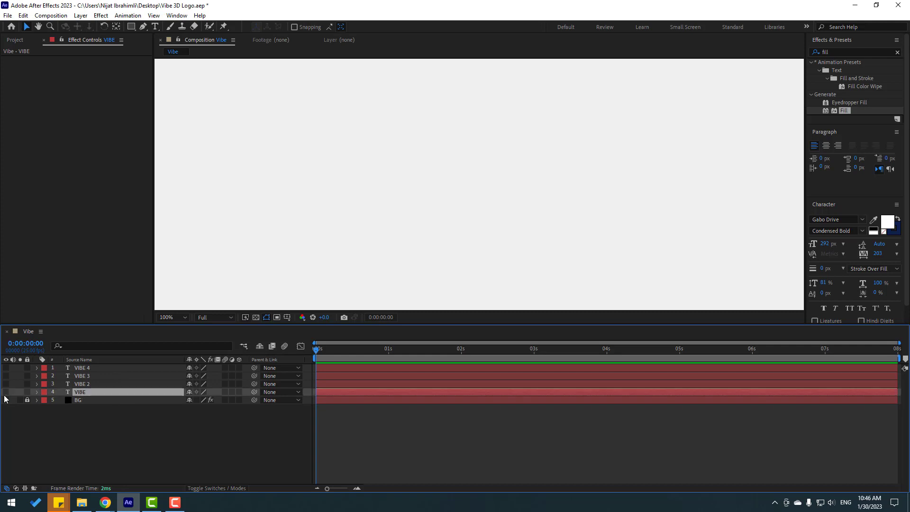
pyautogui.click(6, 392)
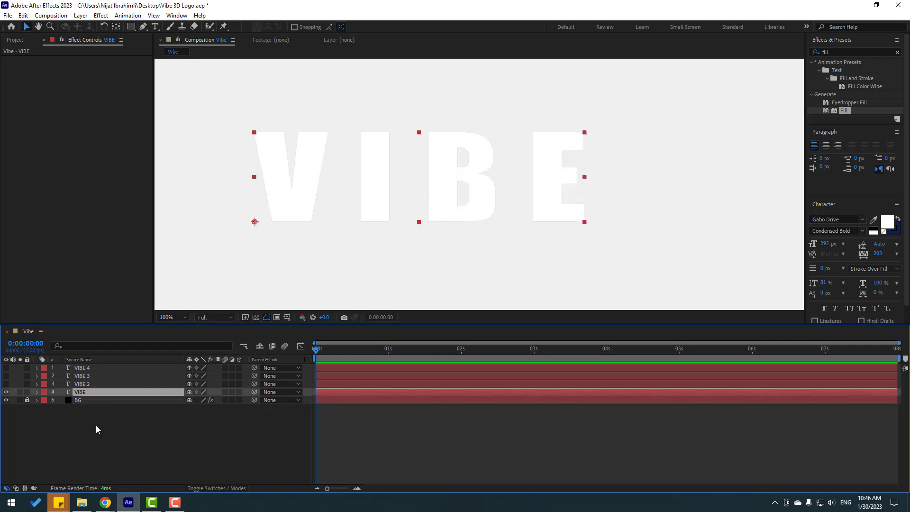
# Step: Delete the letters IBE from the original VIBE layer so it contains only V
pyautogui.doubleClick(377, 182)
pyautogui.hotkey('shift', 'Right')
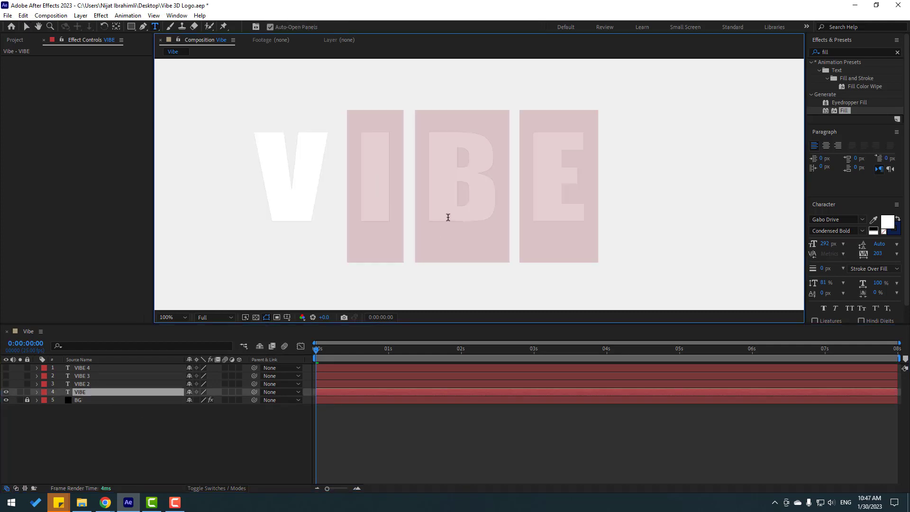
pyautogui.press('BackSpace')
pyautogui.click(27, 26)
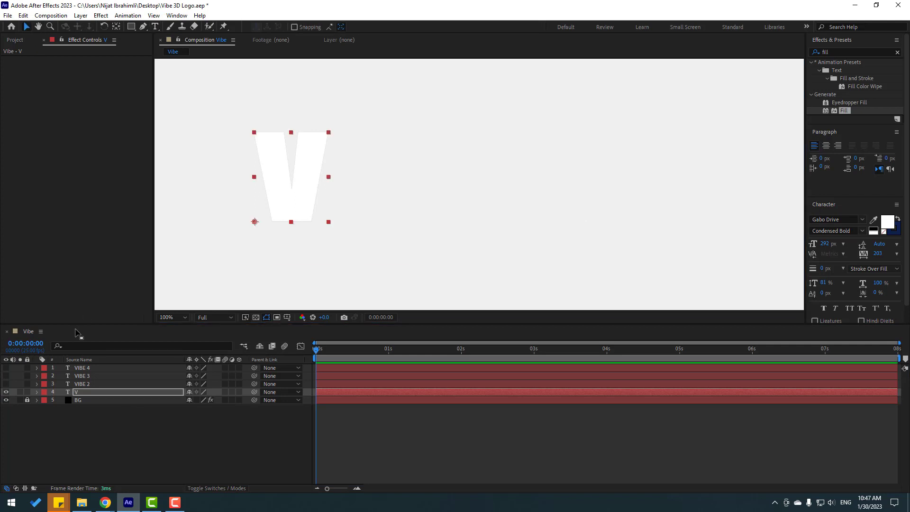
# Step: Show the VIBE 2 layer and delete its other letters so it contains only I
pyautogui.click(81, 384)
pyautogui.click(6, 384)
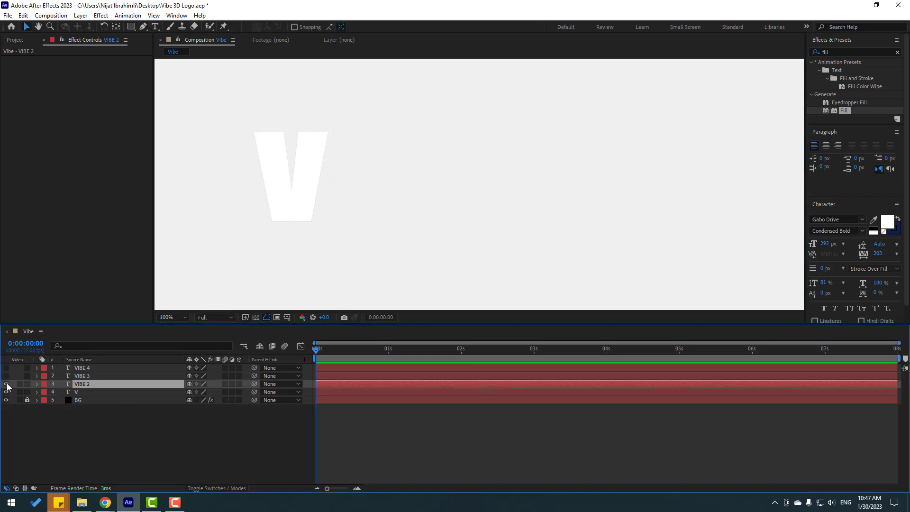
pyautogui.doubleClick(351, 211)
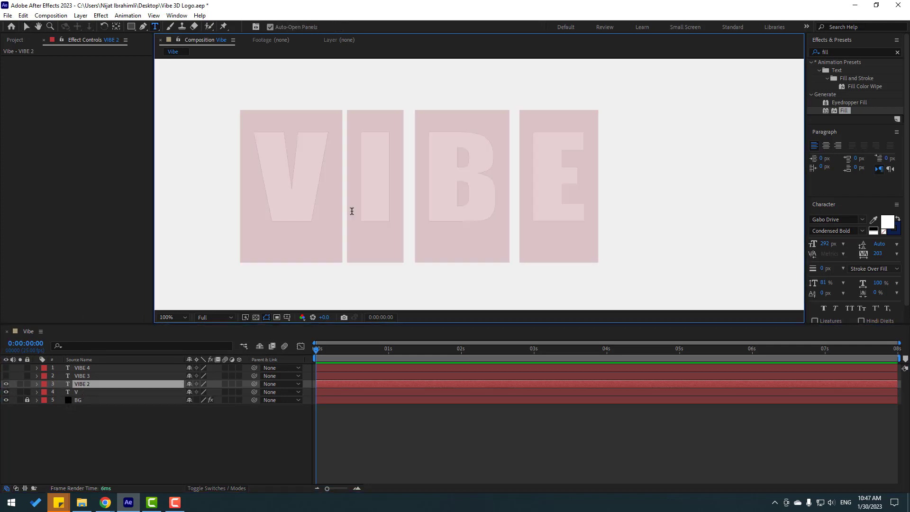
pyautogui.click(344, 195)
pyautogui.press('BackSpace')
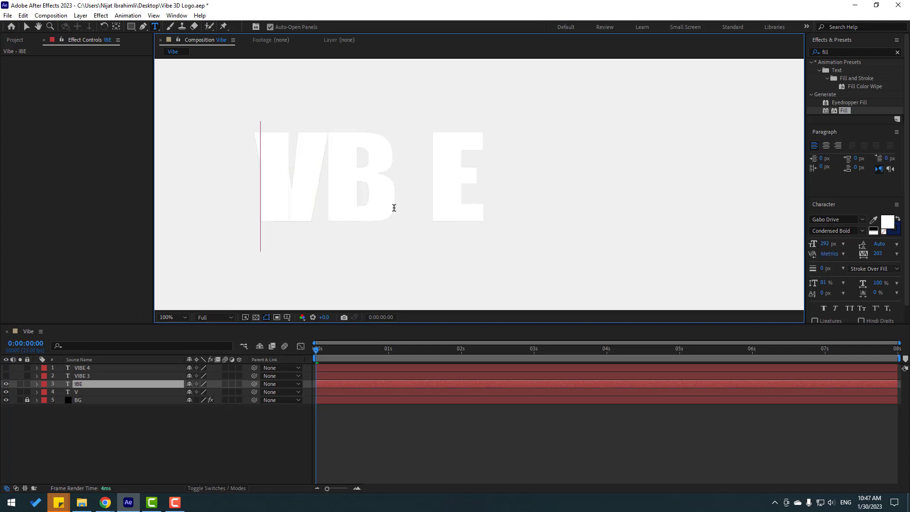
pyautogui.press('End')
pyautogui.press('BackSpace')
pyautogui.press('BackSpace')
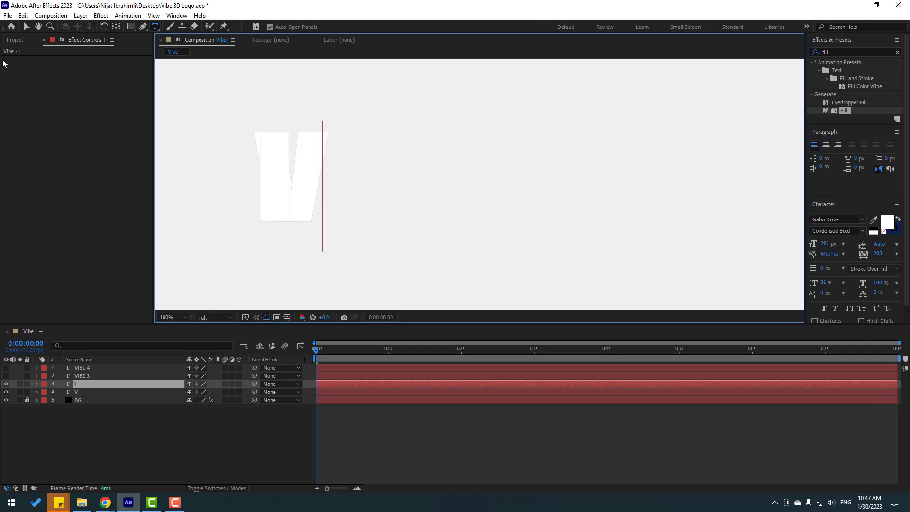
pyautogui.click(27, 27)
# Step: Nudge the I layer horizontally until it stands just to the right of the V with a small gap
pyautogui.hotkey('shift', 'Right')
pyautogui.hotkey('shift', 'Right')
pyautogui.hotkey('shift', 'Right')
pyautogui.hotkey('shift', 'Right')
pyautogui.hotkey('shift', 'Right')
pyautogui.hotkey('shift', 'Right')
pyautogui.hotkey('shift', 'Right')
pyautogui.hotkey('shift', 'Right')
pyautogui.hotkey('shift', 'Right')
pyautogui.hotkey('shift', 'Right')
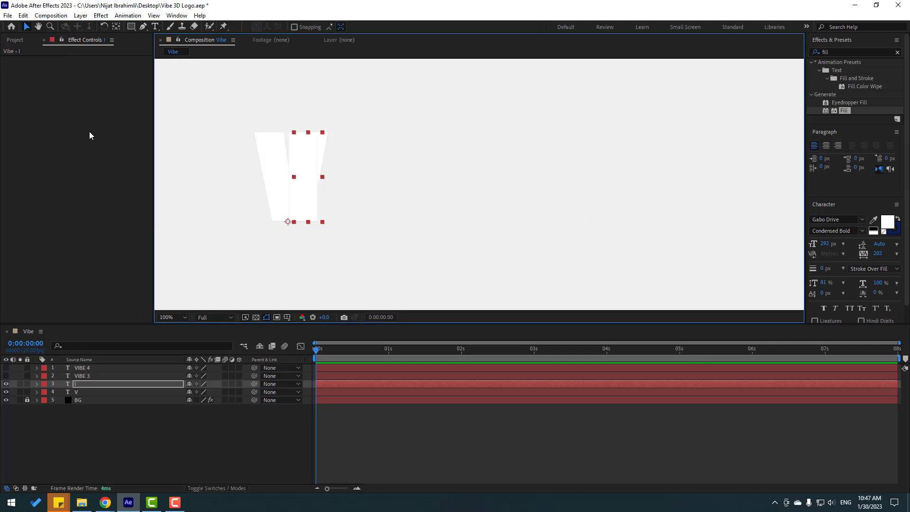
pyautogui.hotkey('shift', 'Right')
pyautogui.hotkey('shift', 'Right')
pyautogui.hotkey('shift', 'Right')
pyautogui.hotkey('shift', 'Right')
pyautogui.hotkey('shift', 'Right')
pyautogui.hotkey('shift', 'Right')
pyautogui.hotkey('shift', 'Right')
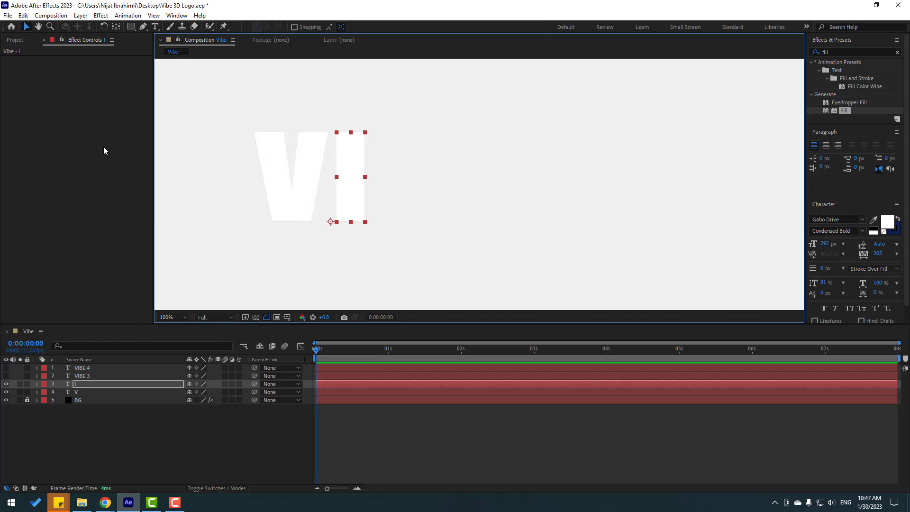
# Step: Show the VIBE 3 layer and delete its other letters so it contains only B
pyautogui.hotkey('ctrl', 'Up')
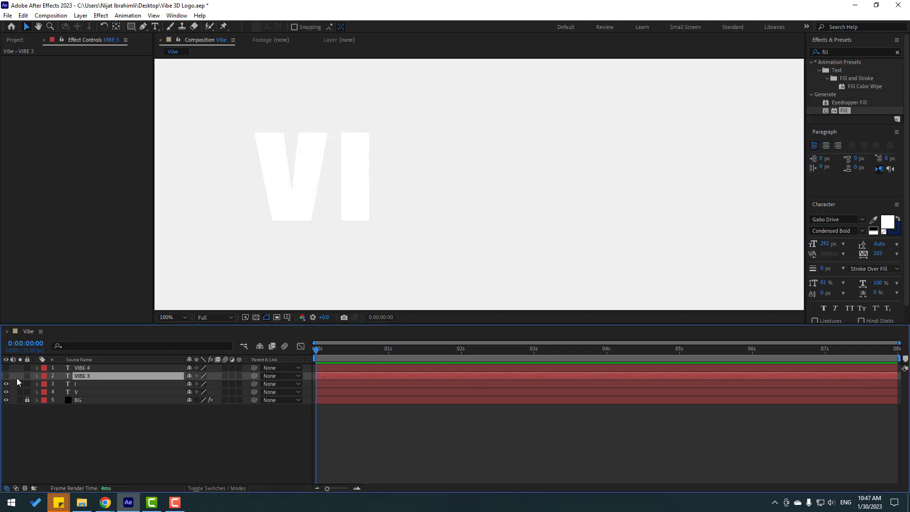
pyautogui.click(7, 376)
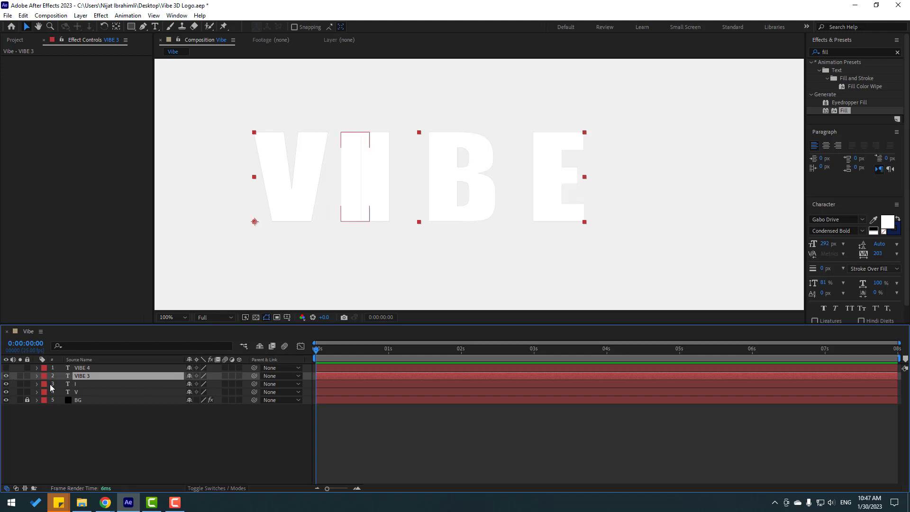
pyautogui.hotkey('ctrl', 't')
pyautogui.click(346, 190)
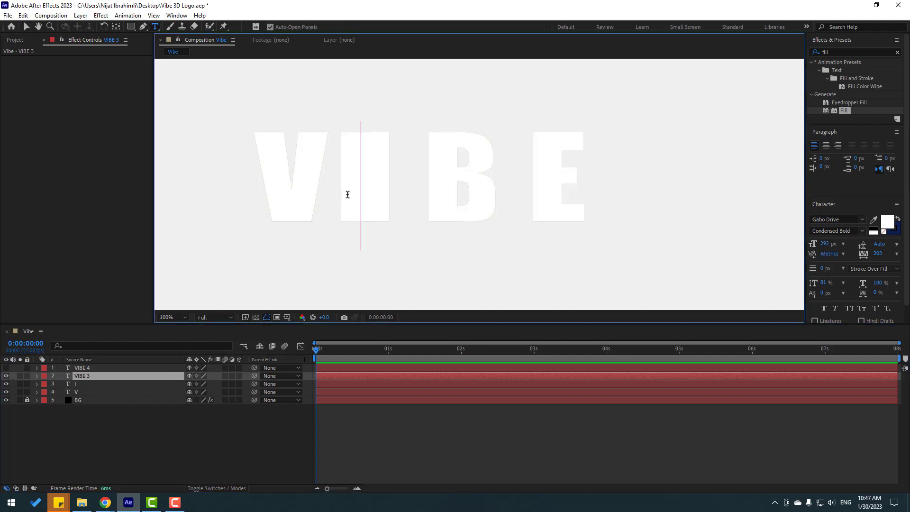
pyautogui.press('BackSpace')
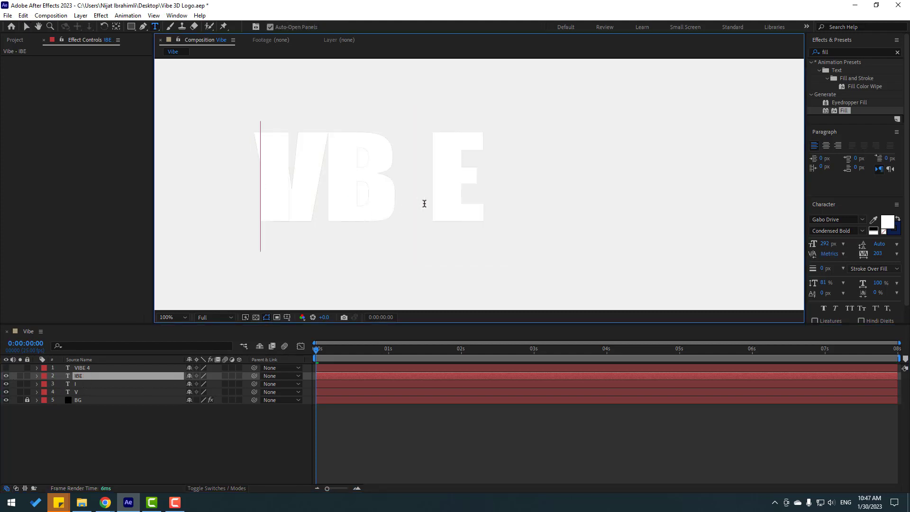
pyautogui.click(476, 187)
pyautogui.press('BackSpace')
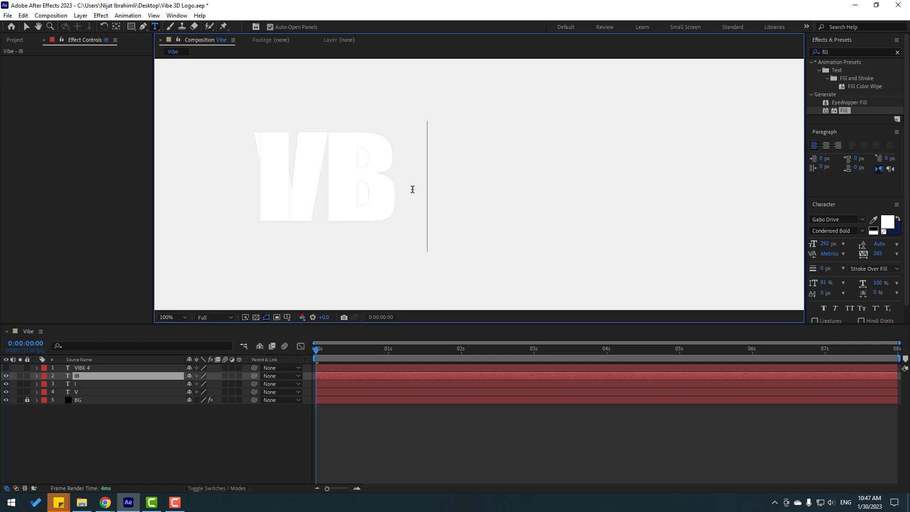
pyautogui.press('Home')
pyautogui.press('Delete')
pyautogui.click(27, 27)
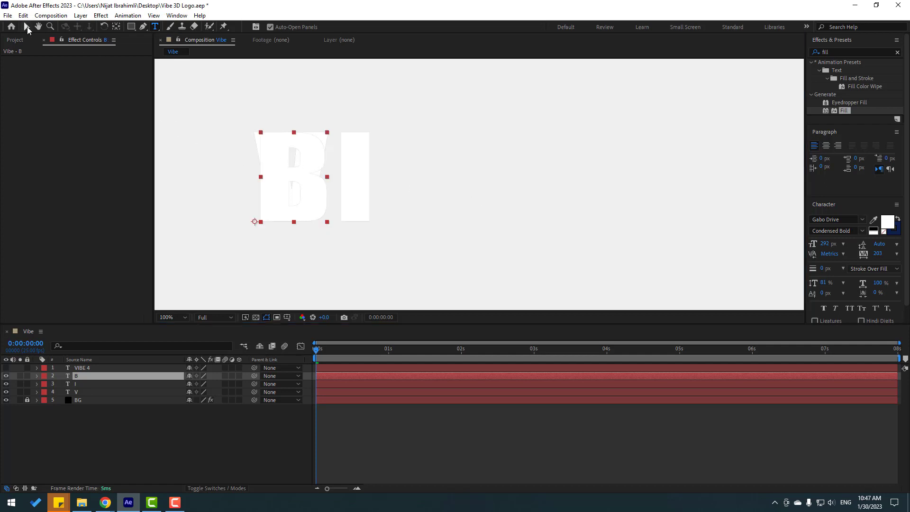
# Step: Nudge the B layer horizontally until it stands just to the right of the I
pyautogui.hotkey('shift', 'Right')
pyautogui.hotkey('shift', 'Right')
pyautogui.hotkey('shift', 'Right')
pyautogui.hotkey('shift', 'Right')
pyautogui.hotkey('shift', 'Right')
pyautogui.hotkey('shift', 'Right')
pyautogui.hotkey('shift', 'Right')
pyautogui.hotkey('shift', 'Right')
pyautogui.hotkey('shift', 'Right')
pyautogui.hotkey('shift', 'Right')
pyautogui.hotkey('shift', 'Right')
pyautogui.hotkey('shift', 'Right')
pyautogui.hotkey('shift', 'Right')
pyautogui.hotkey('shift', 'Right')
pyautogui.hotkey('shift', 'Right')
pyautogui.hotkey('shift', 'Right')
pyautogui.hotkey('shift', 'Right')
pyautogui.hotkey('shift', 'Right')
pyautogui.hotkey('shift', 'Right')
pyautogui.hotkey('shift', 'Right')
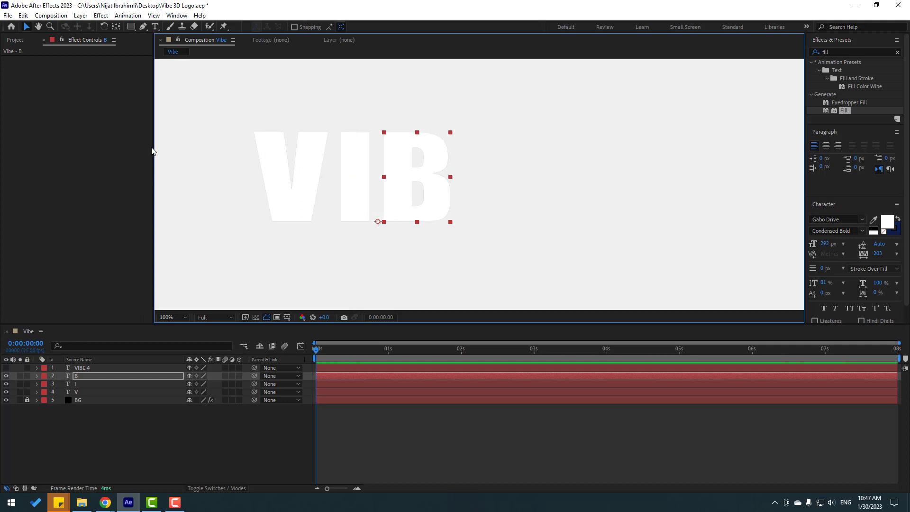
# Step: Show the VIBE 4 layer and delete its first three letters so it contains only E
pyautogui.click(83, 368)
pyautogui.click(6, 368)
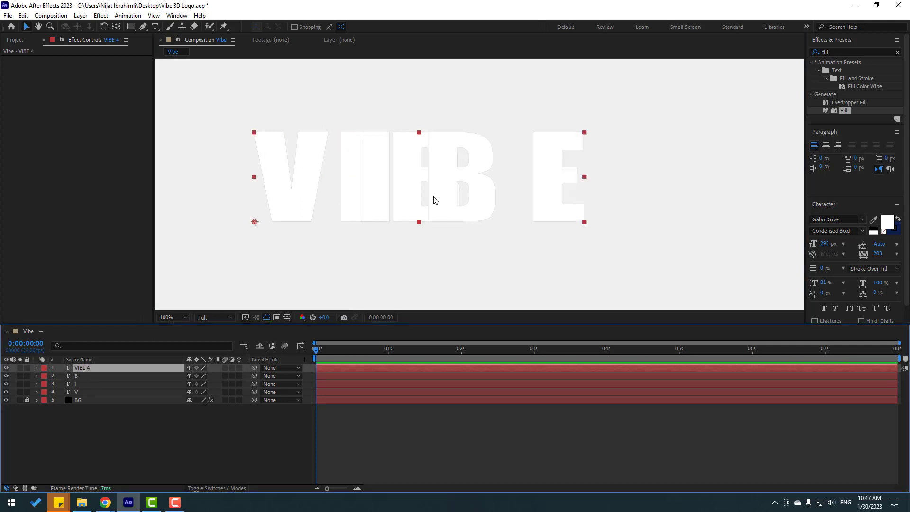
pyautogui.click(463, 187)
pyautogui.hotkey('ctrl', 't')
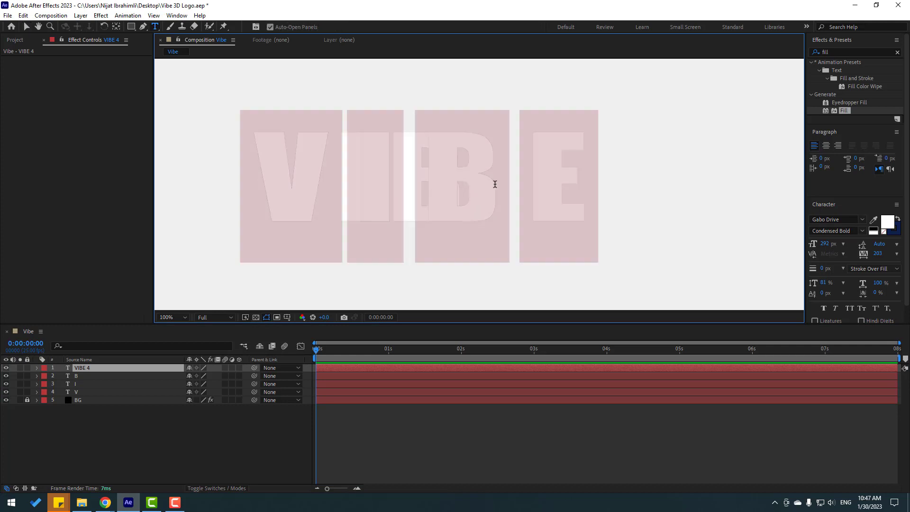
pyautogui.click(495, 184)
pyautogui.press('BackSpace')
pyautogui.press('BackSpace')
pyautogui.press('BackSpace')
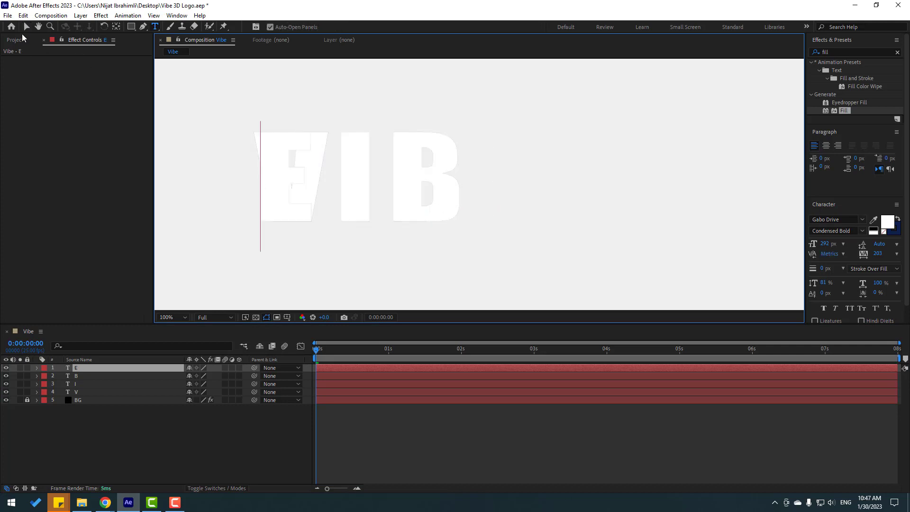
pyautogui.click(27, 26)
# Step: Nudge the E layer horizontally to the right of the B, completing the tightly spaced word VIBE
pyautogui.hotkey('shift', 'Right')
pyautogui.hotkey('shift', 'Right')
pyautogui.hotkey('shift', 'Right')
pyautogui.hotkey('shift', 'Right')
pyautogui.hotkey('shift', 'Right')
pyautogui.hotkey('shift', 'Right')
pyautogui.hotkey('shift', 'Right')
pyautogui.hotkey('shift', 'Right')
pyautogui.hotkey('shift', 'Right')
pyautogui.hotkey('shift', 'Right')
pyautogui.hotkey('shift', 'Right')
pyautogui.hotkey('shift', 'Right')
pyautogui.hotkey('shift', 'Right')
pyautogui.hotkey('shift', 'Right')
pyautogui.hotkey('shift', 'Right')
pyautogui.hotkey('shift', 'Right')
pyautogui.hotkey('shift', 'Right')
pyautogui.hotkey('shift', 'Right')
pyautogui.hotkey('shift', 'Right')
pyautogui.hotkey('shift', 'Right')
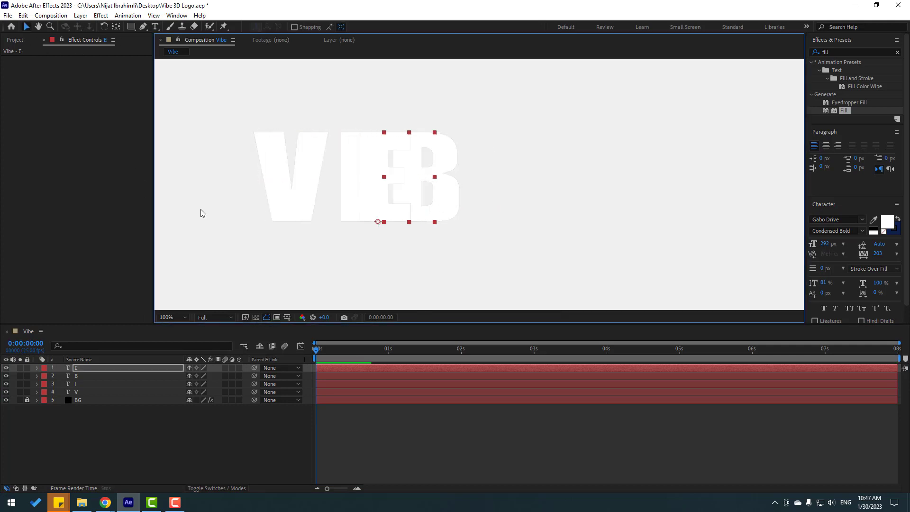
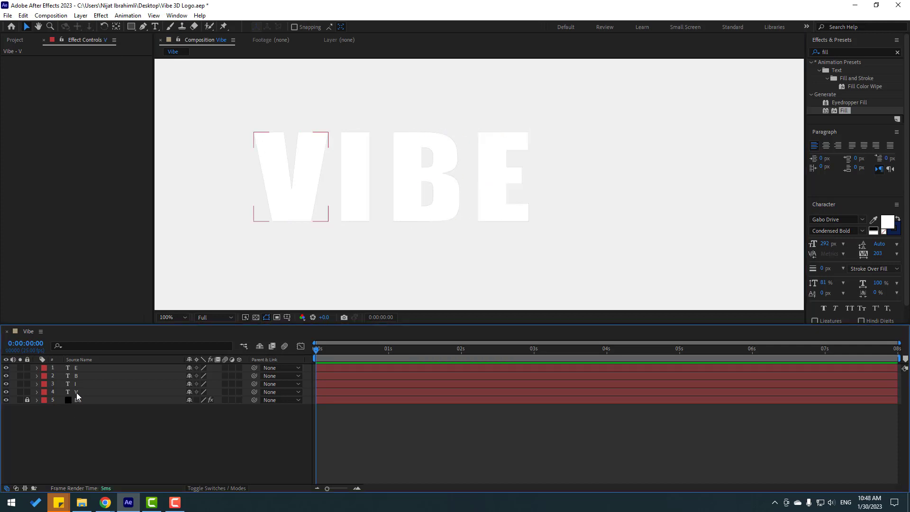
# Step: Create shapes from the V text layer and delete the original V text layer
pyautogui.rightClick(78, 392)
pyautogui.moveTo(126, 305)
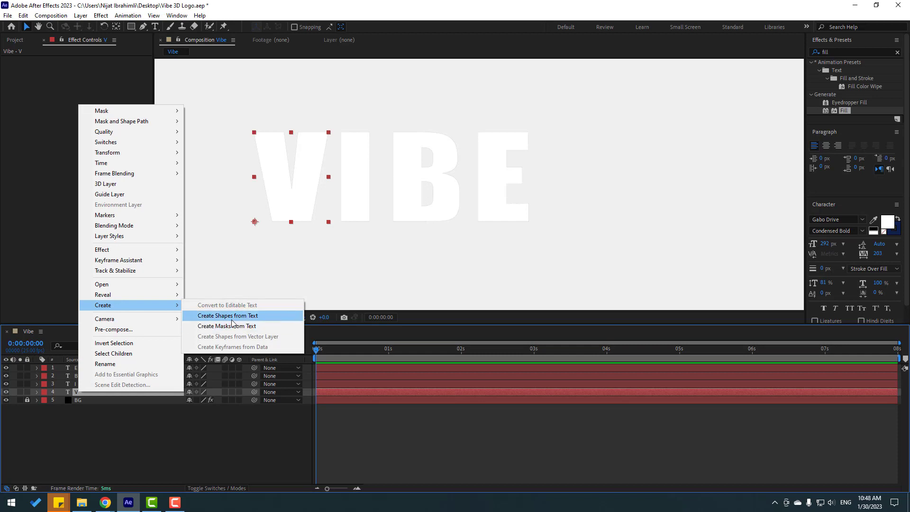
pyautogui.click(264, 319)
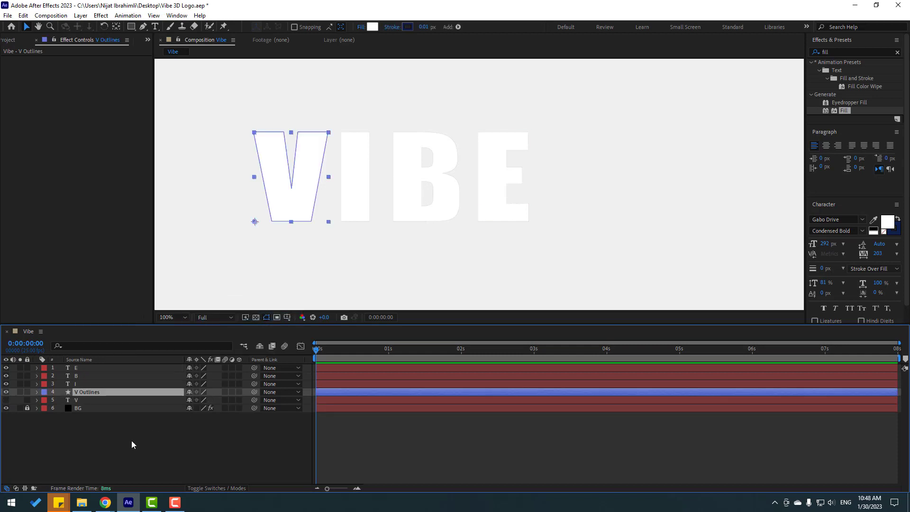
pyautogui.click(92, 408)
pyautogui.click(95, 399)
pyautogui.press('Delete')
pyautogui.click(87, 391)
pyautogui.press(',')
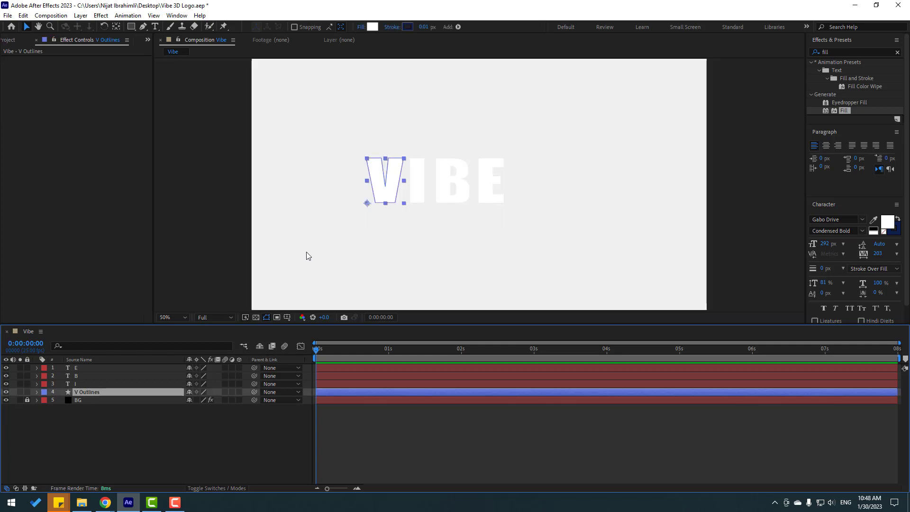
pyautogui.press('.')
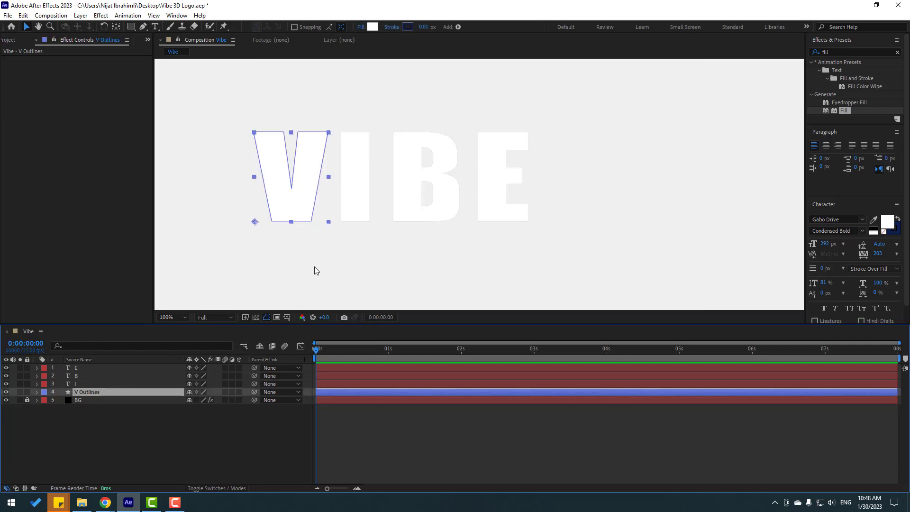
# Step: Create shapes from the I text layer and delete the original I text layer
pyautogui.click(78, 383)
pyautogui.rightClick(78, 384)
pyautogui.moveTo(126, 296)
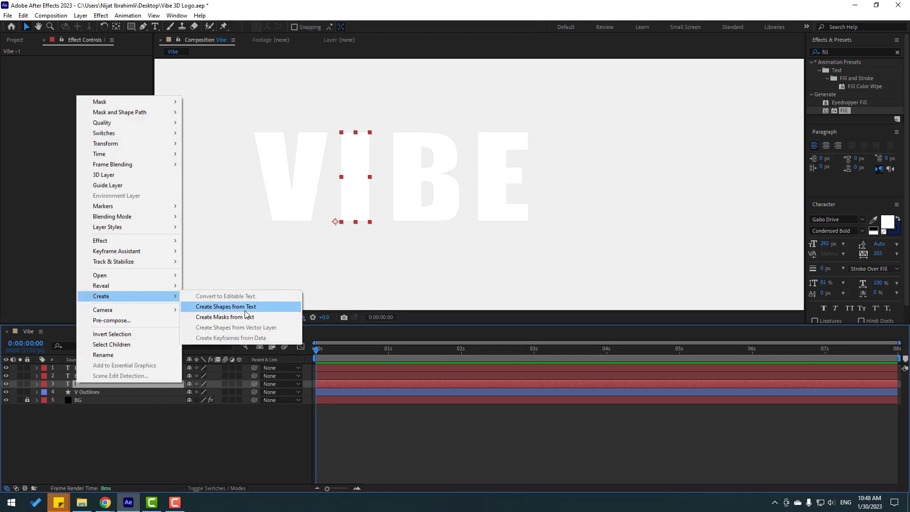
pyautogui.click(245, 308)
pyautogui.click(71, 392)
pyautogui.press('Delete')
pyautogui.click(78, 383)
# Step: Create shapes from the B text layer and delete the original B text layer
pyautogui.click(79, 376)
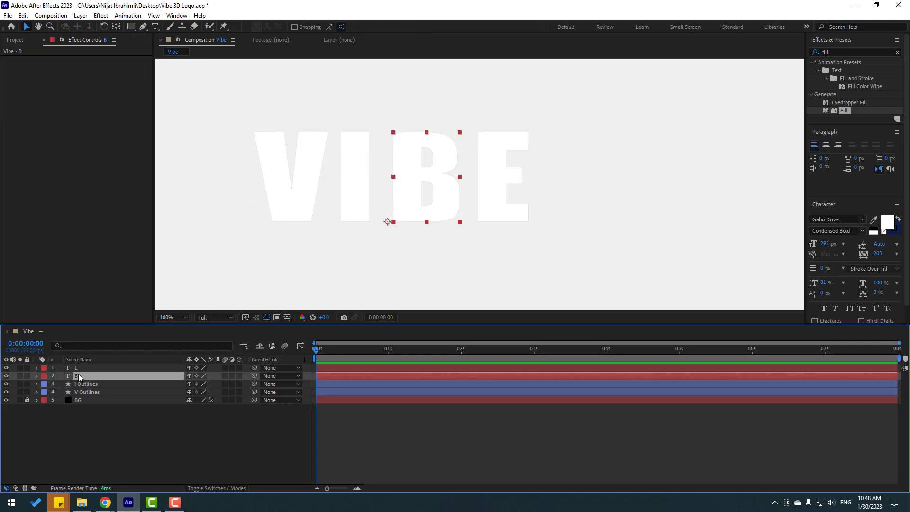
pyautogui.rightClick(76, 377)
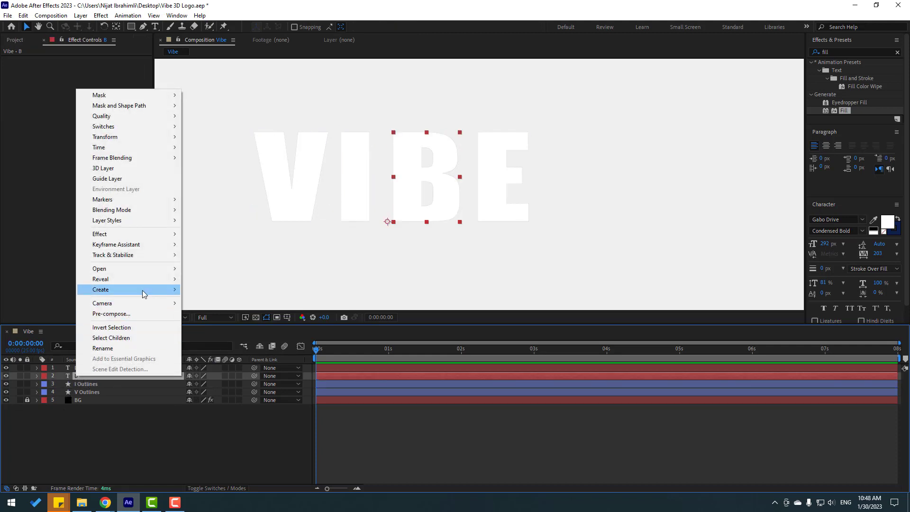
pyautogui.moveTo(147, 290)
pyautogui.click(250, 301)
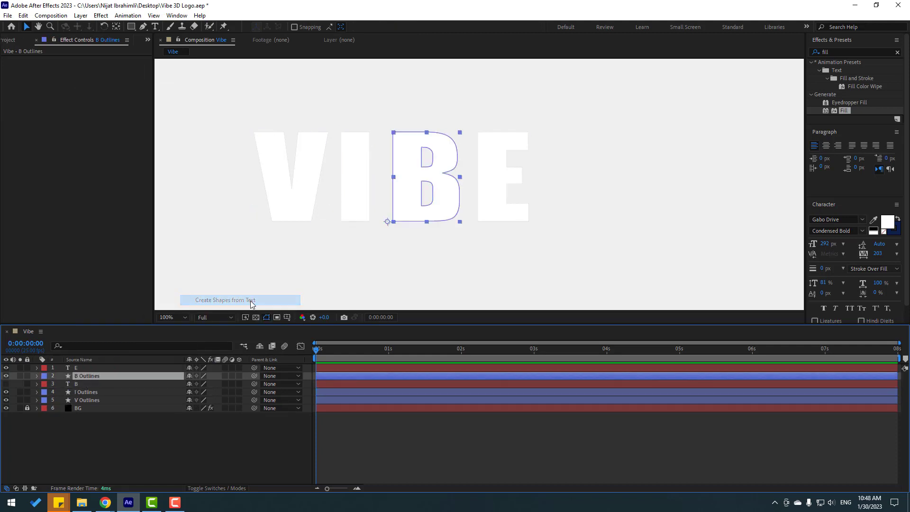
pyautogui.click(80, 383)
pyautogui.press('Delete')
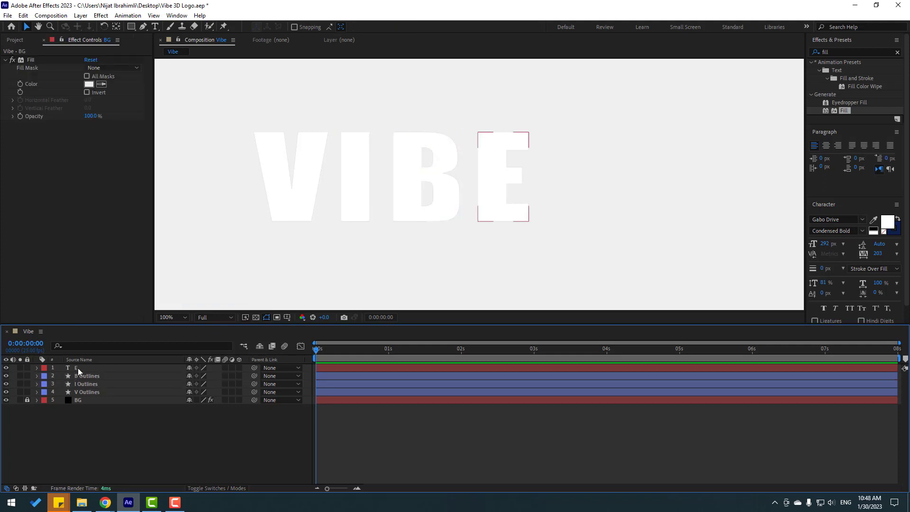
# Step: Create shapes from the E text layer and delete the original E text layer
pyautogui.click(77, 369)
pyautogui.rightClick(77, 370)
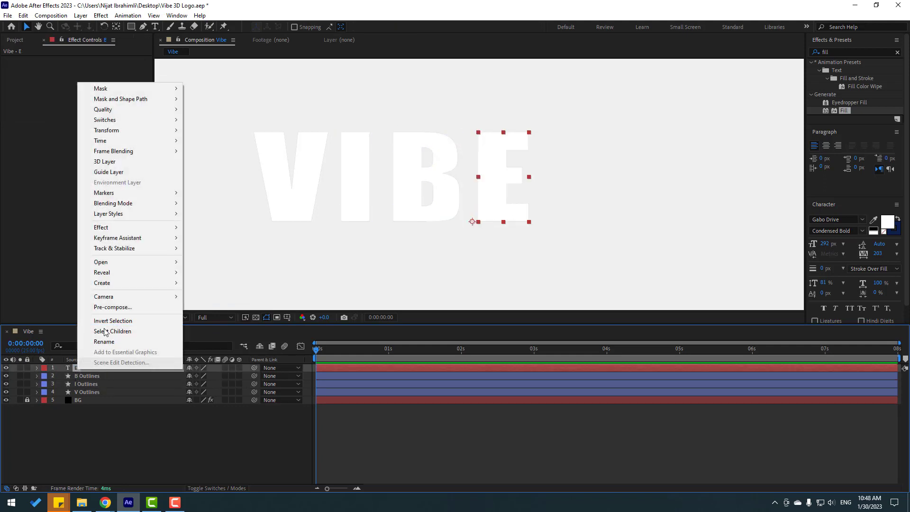
pyautogui.moveTo(163, 283)
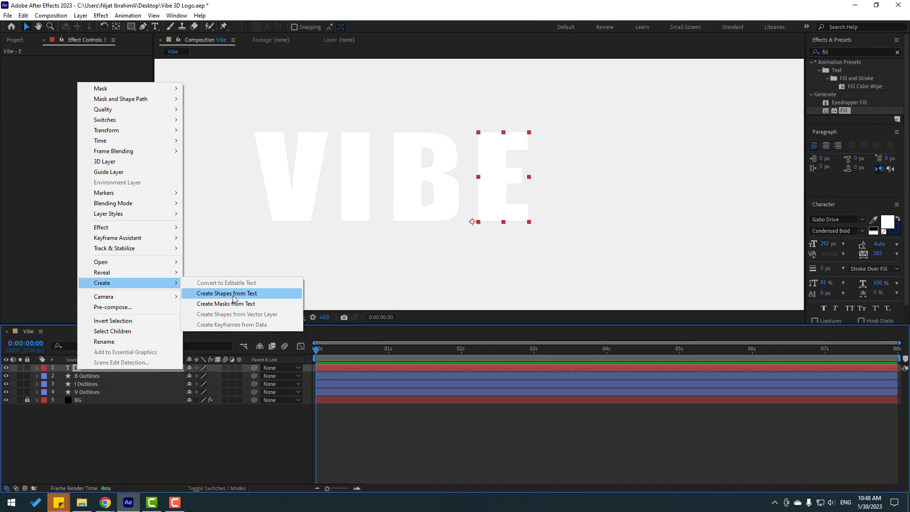
pyautogui.click(251, 295)
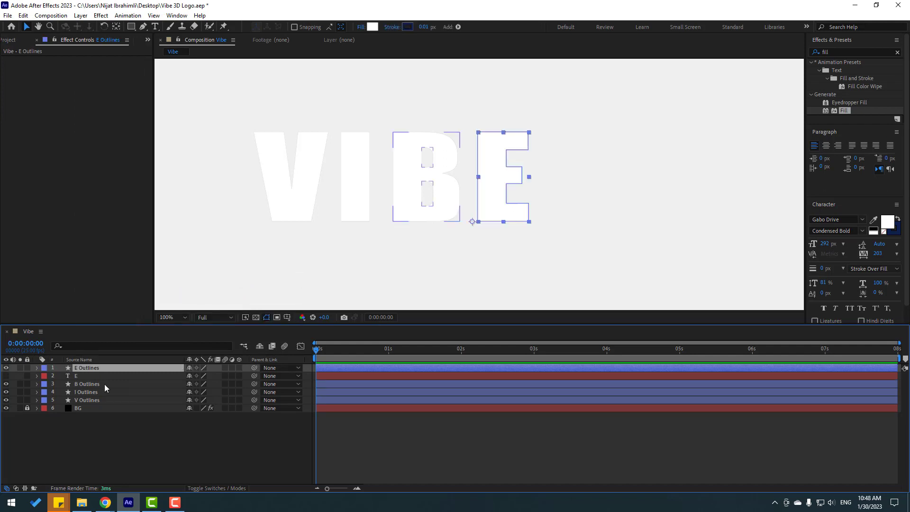
pyautogui.click(78, 376)
pyautogui.press('Delete')
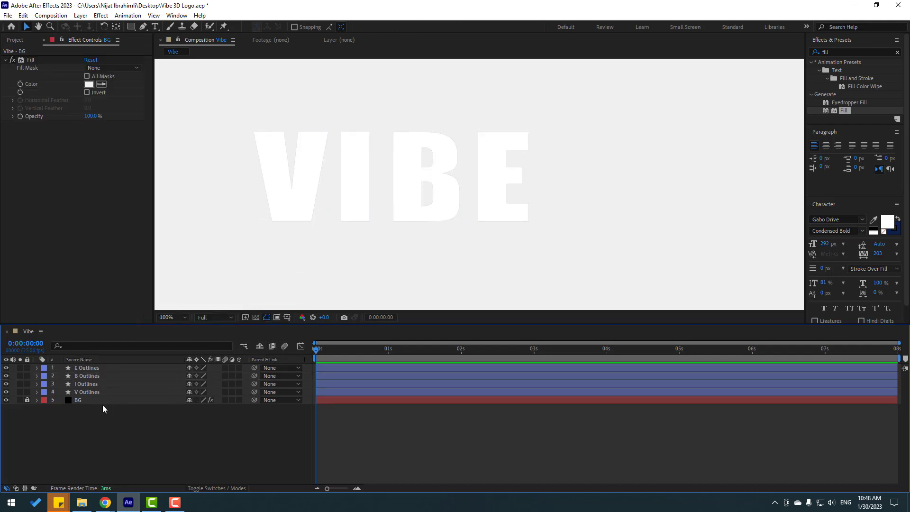
# Step: Rename the V Outlines shape layer as V
pyautogui.click(97, 392)
pyautogui.press('Return')
pyautogui.press('Right')
pyautogui.press('BackSpace')
pyautogui.press('BackSpace')
pyautogui.press('BackSpace')
pyautogui.press('BackSpace')
pyautogui.press('BackSpace')
pyautogui.press('BackSpace')
pyautogui.press('Return')
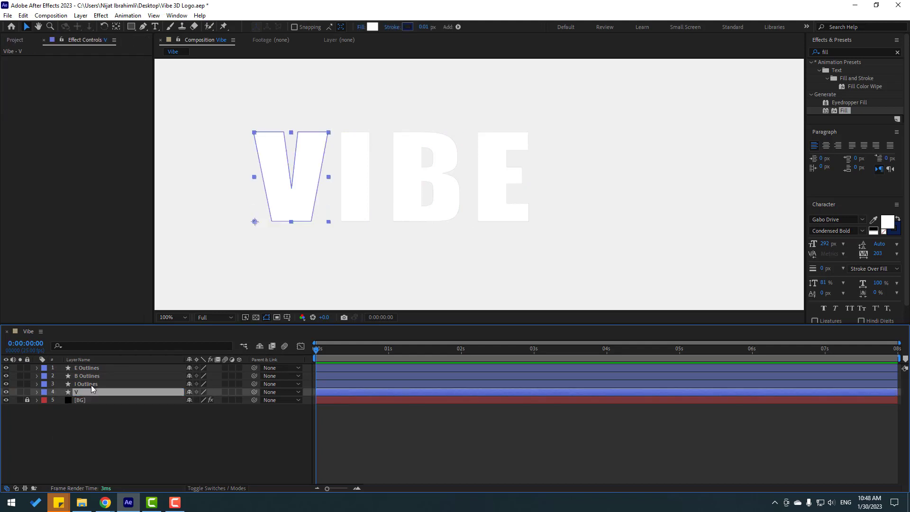
# Step: Rename the I Outlines shape layer as I
pyautogui.click(91, 384)
pyautogui.press('Return')
pyautogui.press('Right')
pyautogui.press('BackSpace')
pyautogui.press('BackSpace')
pyautogui.press('BackSpace')
pyautogui.press('BackSpace')
pyautogui.press('BackSpace')
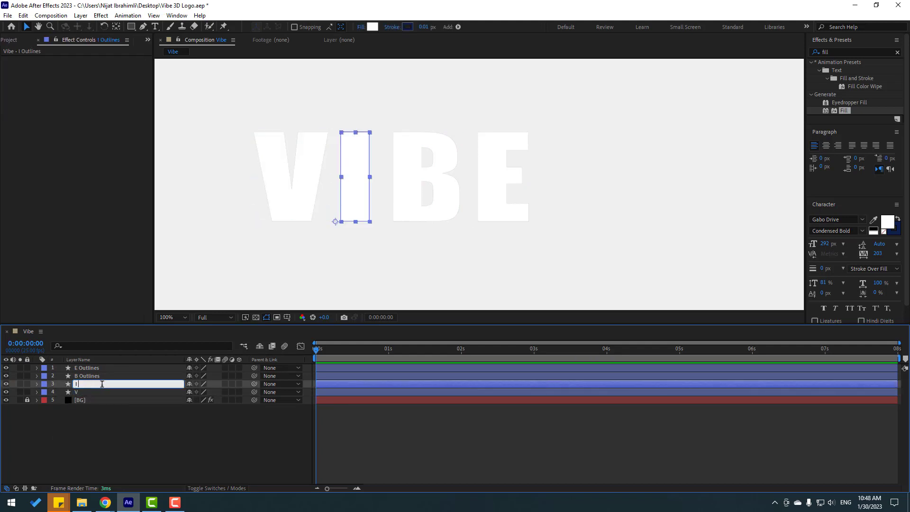
# Step: Rename the B Outlines shape layer as B
pyautogui.click(90, 376)
pyautogui.press('Return')
pyautogui.press('Right')
pyautogui.press('BackSpace')
pyautogui.press('BackSpace')
pyautogui.press('Return')
pyautogui.click(92, 370)
pyautogui.press('Delete')
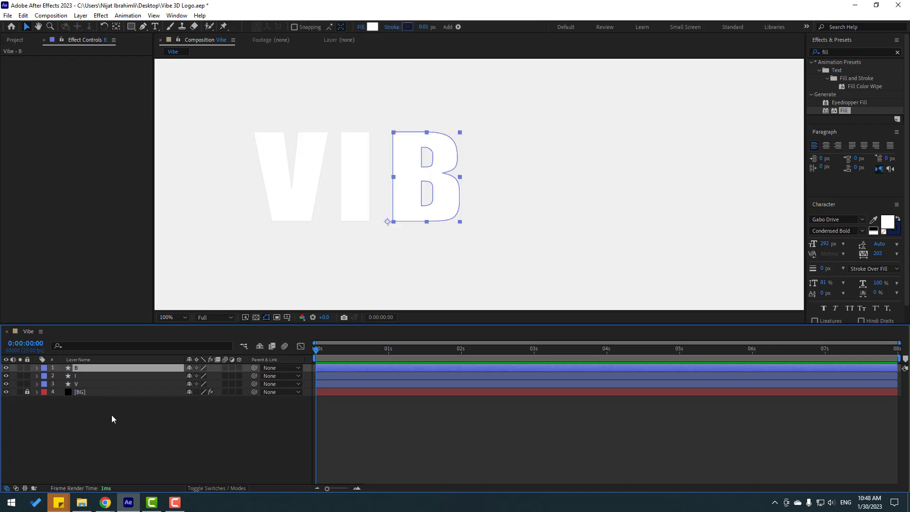
pyautogui.hotkey('ctrl', 'z')
pyautogui.click(101, 421)
# Step: Rename the E Outlines shape layer as E
pyautogui.click(91, 367)
pyautogui.press('Return')
pyautogui.press('Right')
pyautogui.press('BackSpace')
pyautogui.press('BackSpace')
pyautogui.press('BackSpace')
pyautogui.press('BackSpace')
pyautogui.press('BackSpace')
pyautogui.press('BackSpace')
pyautogui.press('BackSpace')
pyautogui.press('BackSpace')
pyautogui.press('BackSpace')
pyautogui.press('Return')
# Step: Show the Title/Action Safe guides over the whole composition frame
pyautogui.scroll(-4, 358, 228)
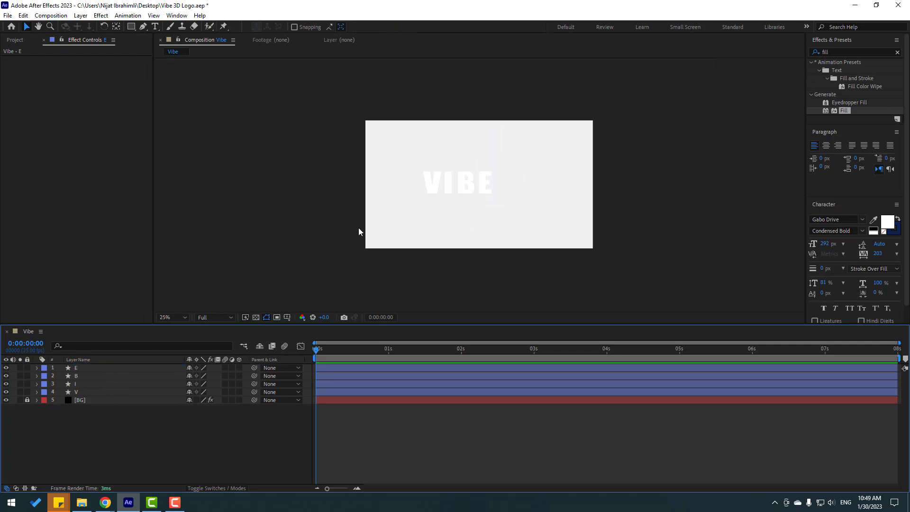
pyautogui.scroll(2, 358, 227)
pyautogui.click(287, 317)
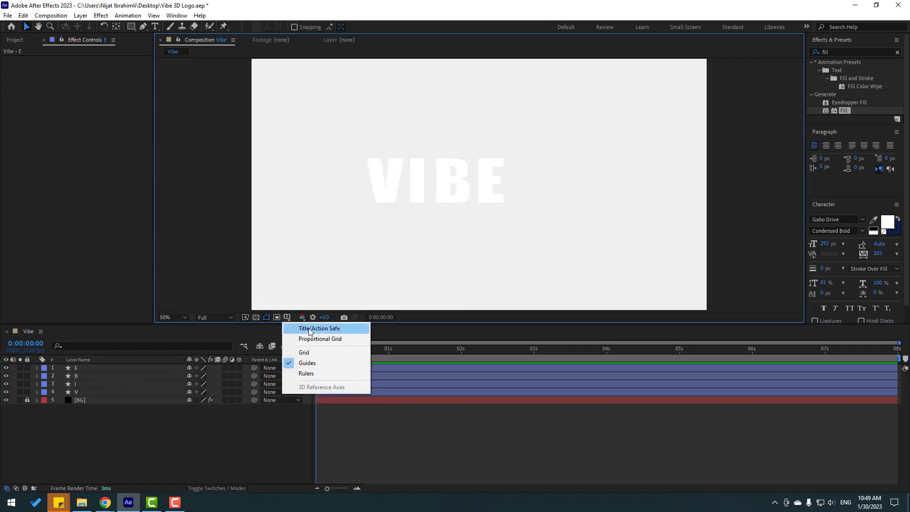
pyautogui.click(335, 333)
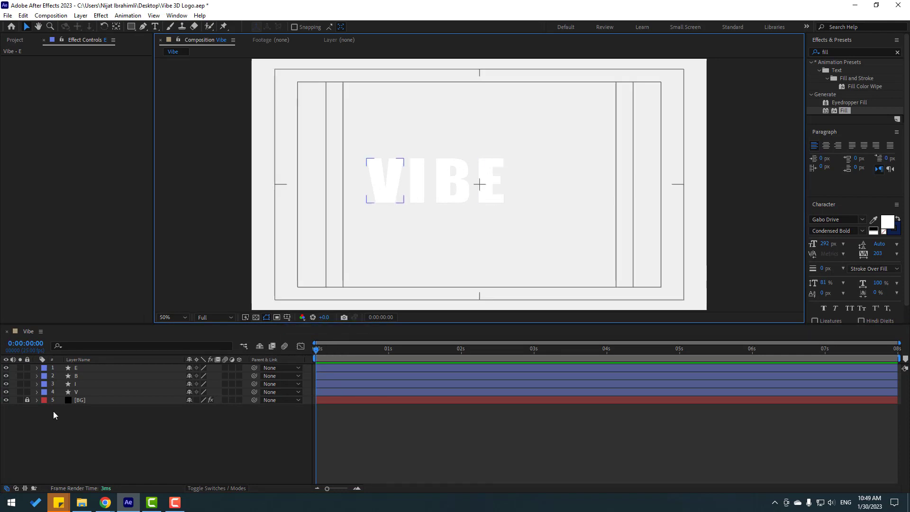
# Step: Move the four letter layers together so the word VIBE sits around the centre of the composition
pyautogui.click(87, 393)
pyautogui.keyDown('shift'); pyautogui.click(82, 373); pyautogui.keyUp('shift')
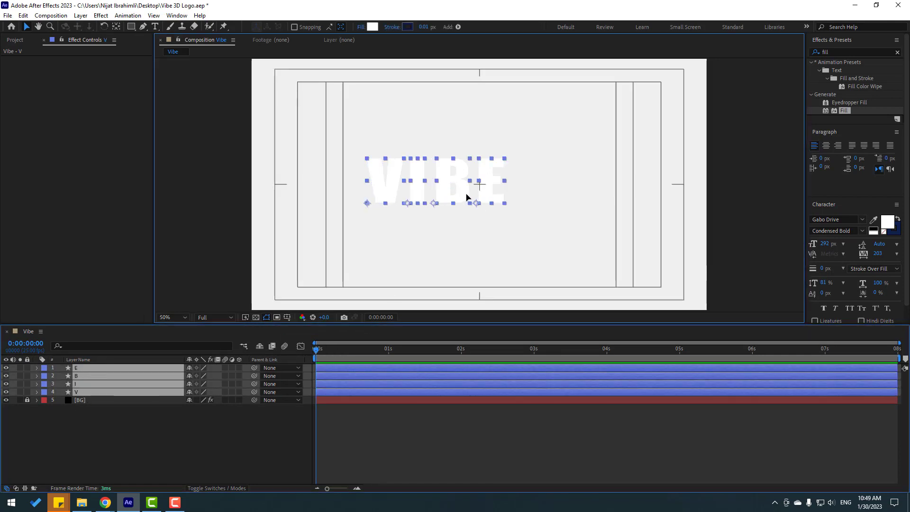
pyautogui.moveTo(467, 197); pyautogui.dragTo(503, 193)
pyautogui.click(95, 392)
pyautogui.click(108, 434)
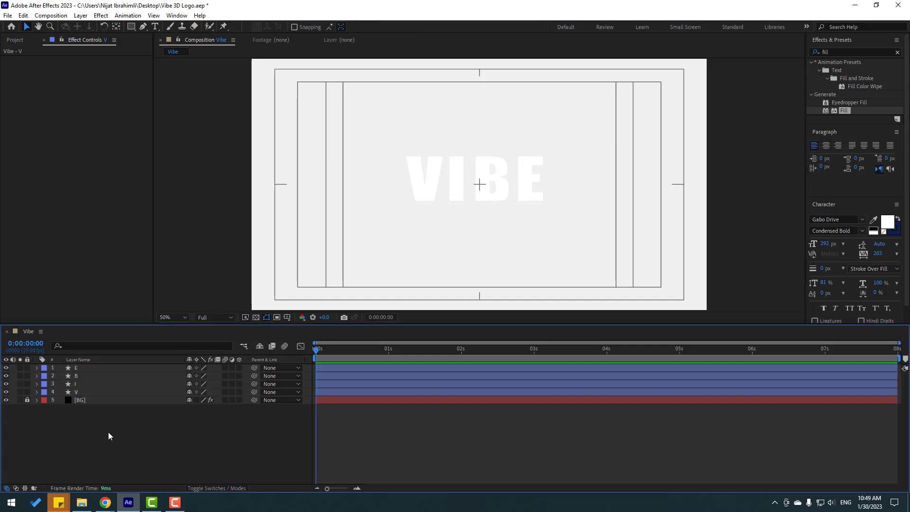
# Step: Centre the anchor point of each of the four letter layers within its own letter
pyautogui.click(80, 393)
pyautogui.hotkey('ctrl', 'a')
pyautogui.press('.')
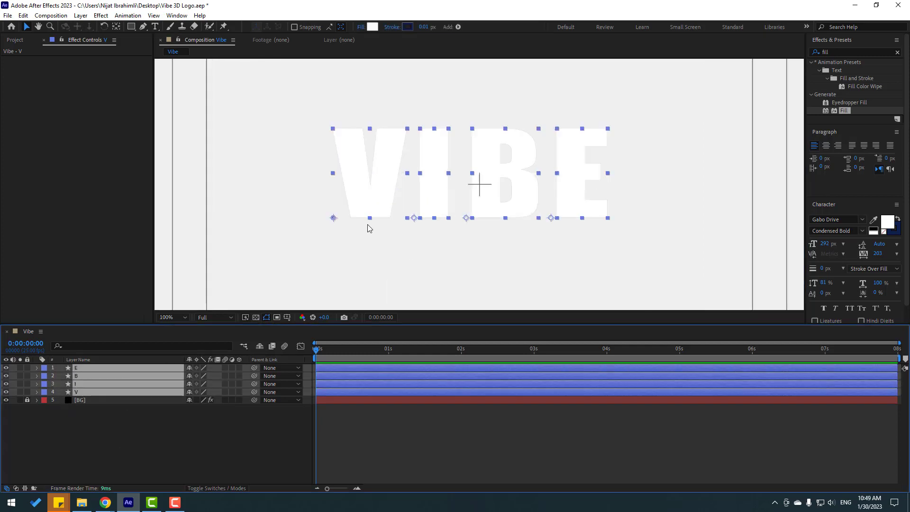
pyautogui.click(116, 27)
pyautogui.hotkey('ctrl', 'alt', 'Home')
pyautogui.click(27, 27)
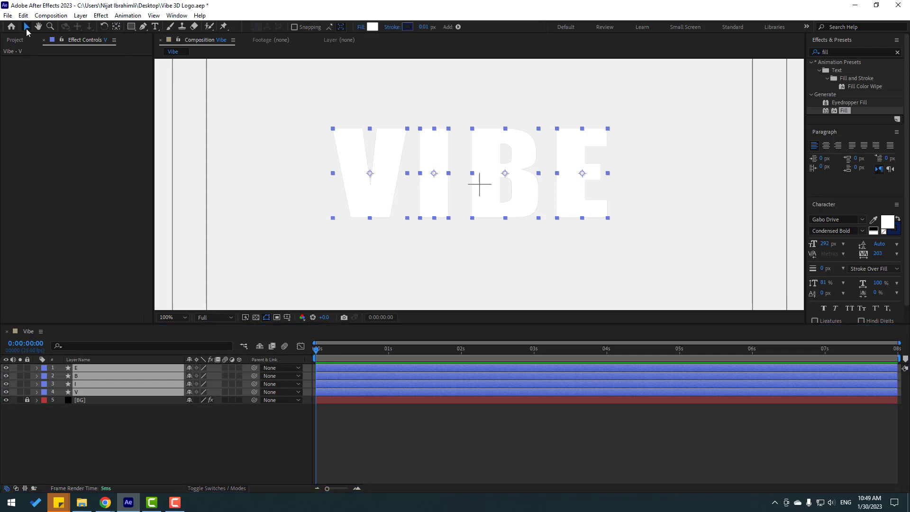
# Step: Turn the V, I, B and E layers into 3D layers
pyautogui.click(188, 425)
pyautogui.click(75, 392)
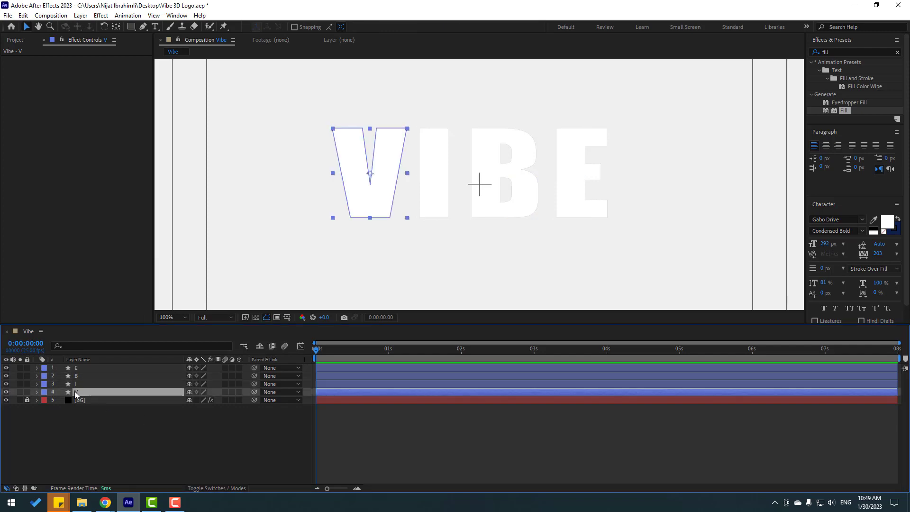
pyautogui.keyDown('shift'); pyautogui.click(78, 368); pyautogui.keyUp('shift')
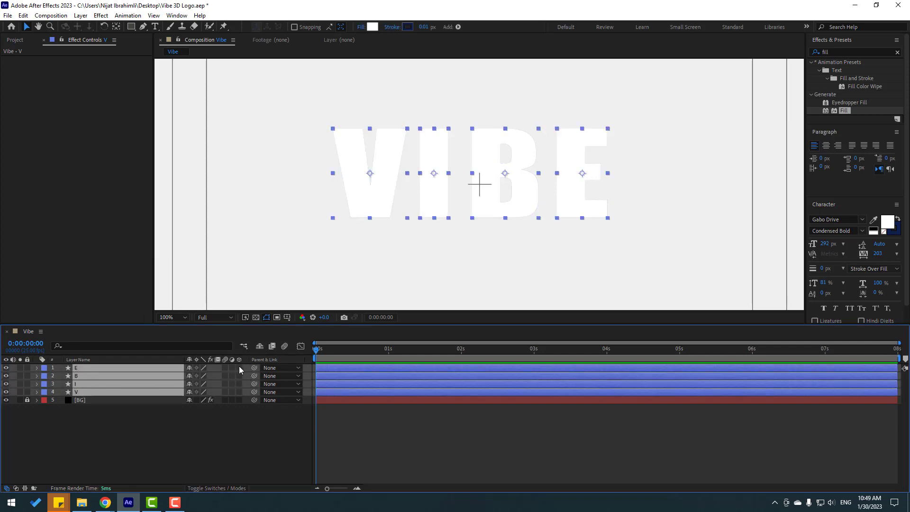
pyautogui.click(239, 367)
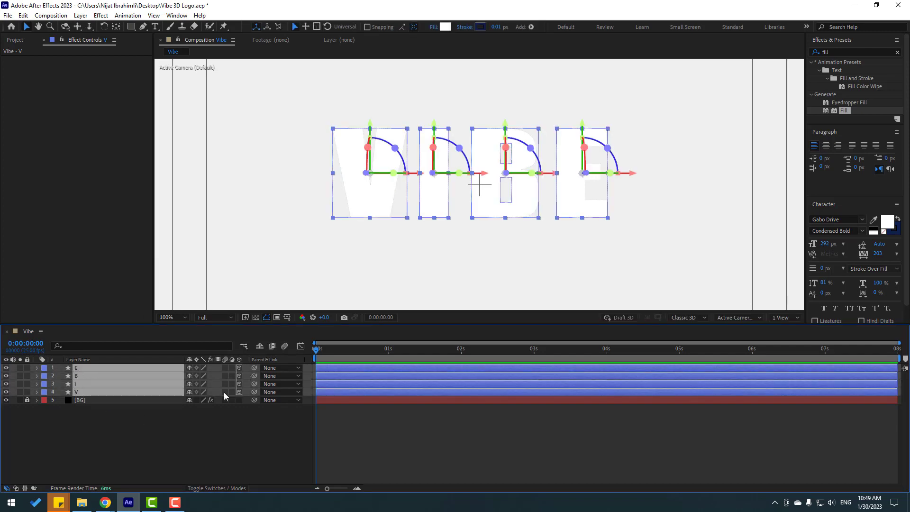
pyautogui.click(143, 465)
pyautogui.click(100, 370)
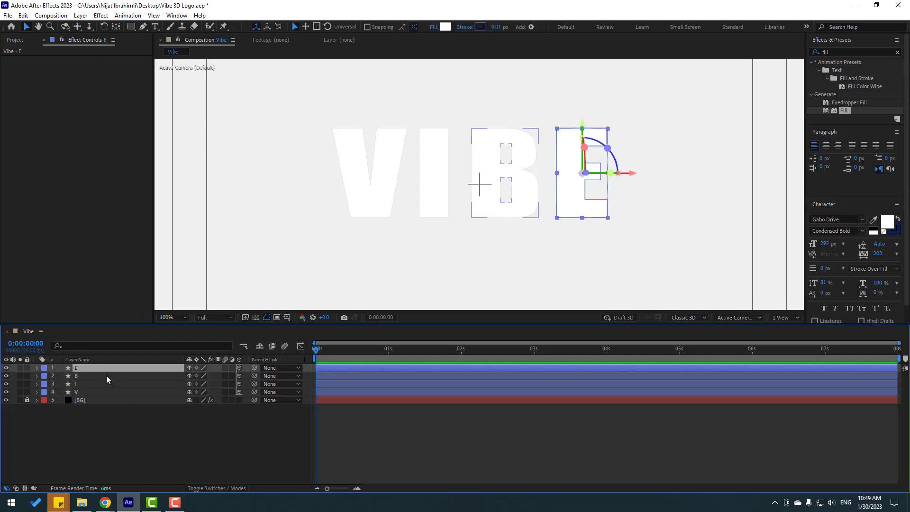
pyautogui.press('r')
pyautogui.moveTo(198, 391)
pyautogui.mouseDown()
pyautogui.moveTo(230, 389)
pyautogui.moveTo(198, 391)
pyautogui.mouseUp()
pyautogui.click(37, 367)
pyautogui.click(106, 425)
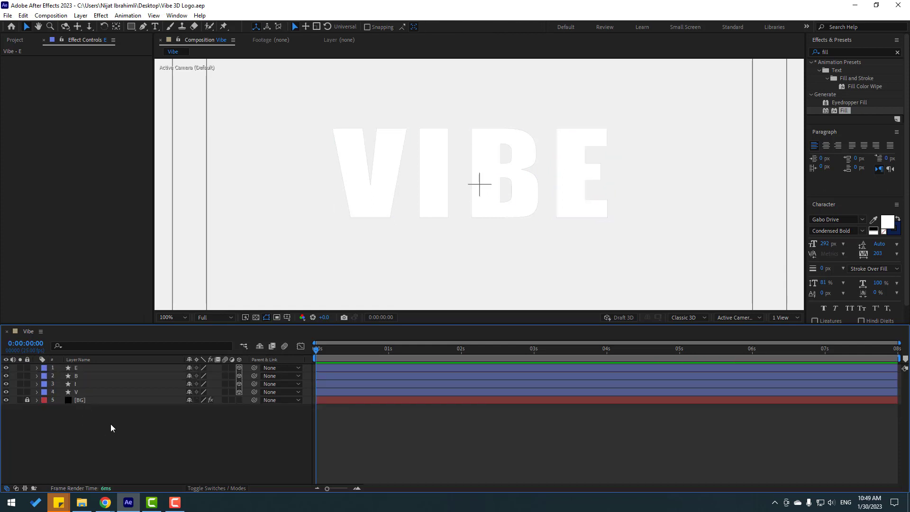
# Step: Set the composition's 3D renderer to Cinema 4D in the composition settings
pyautogui.click(703, 318)
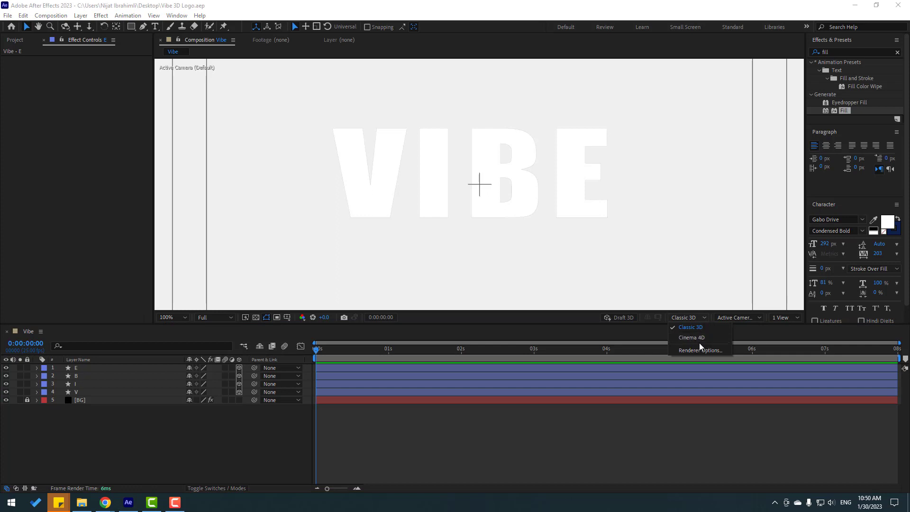
pyautogui.click(144, 458)
pyautogui.rightClick(116, 445)
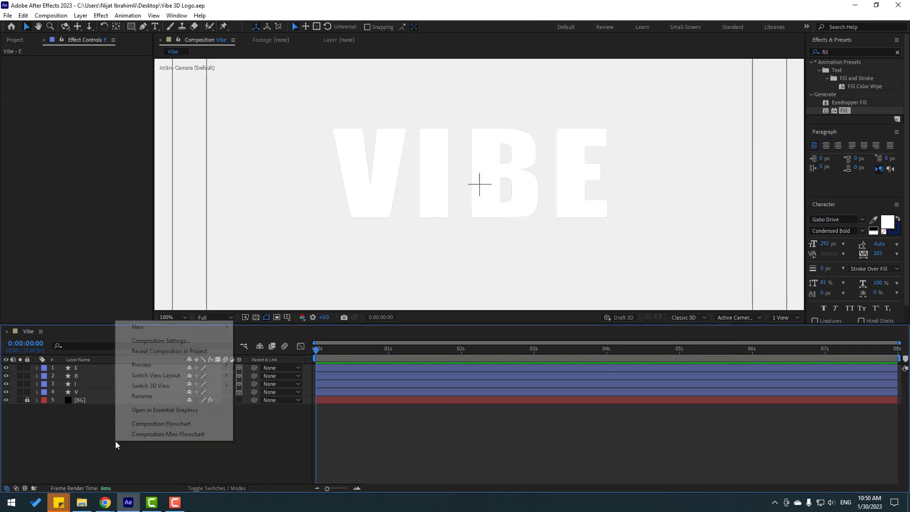
pyautogui.click(192, 341)
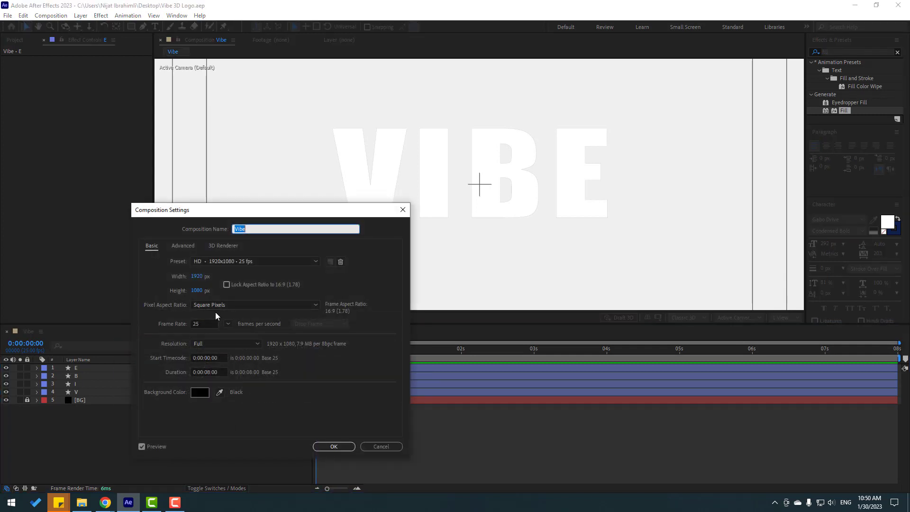
pyautogui.click(217, 246)
pyautogui.click(199, 288)
pyautogui.click(221, 308)
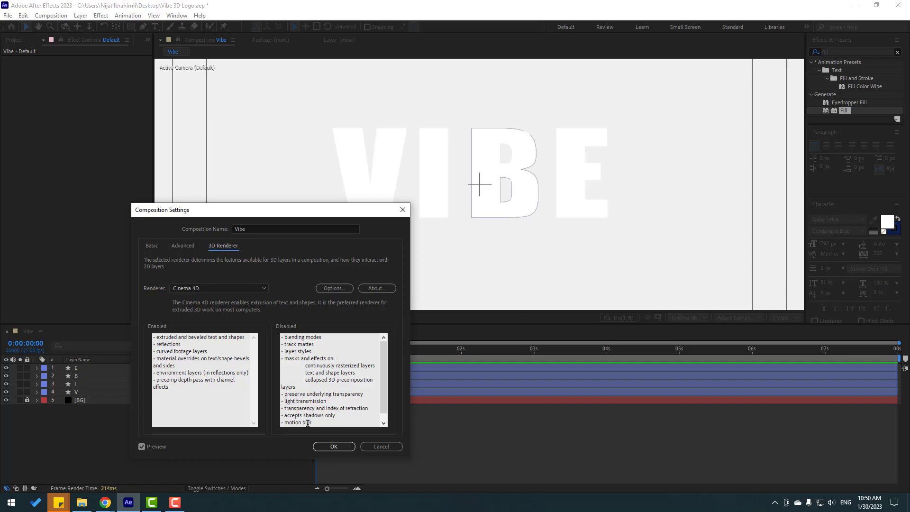
pyautogui.click(333, 447)
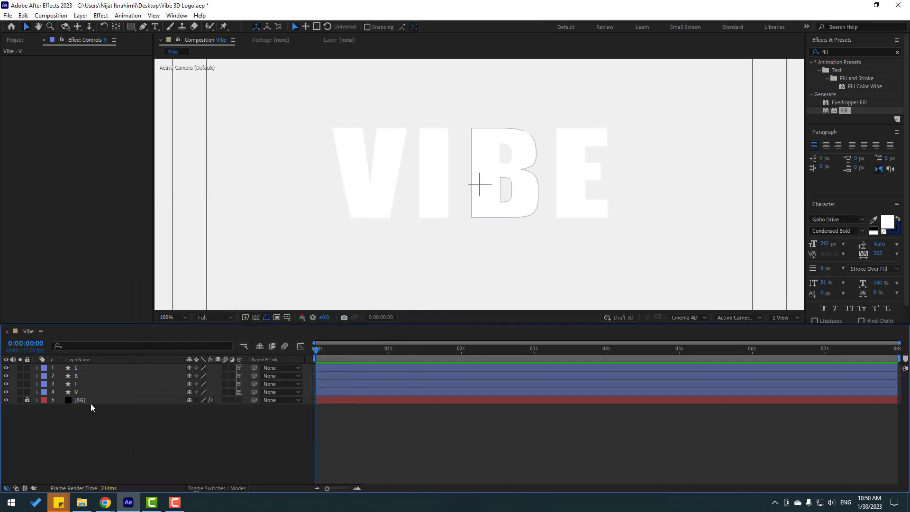
# Step: Solo the V layer so only that letter is displayed
pyautogui.click(89, 391)
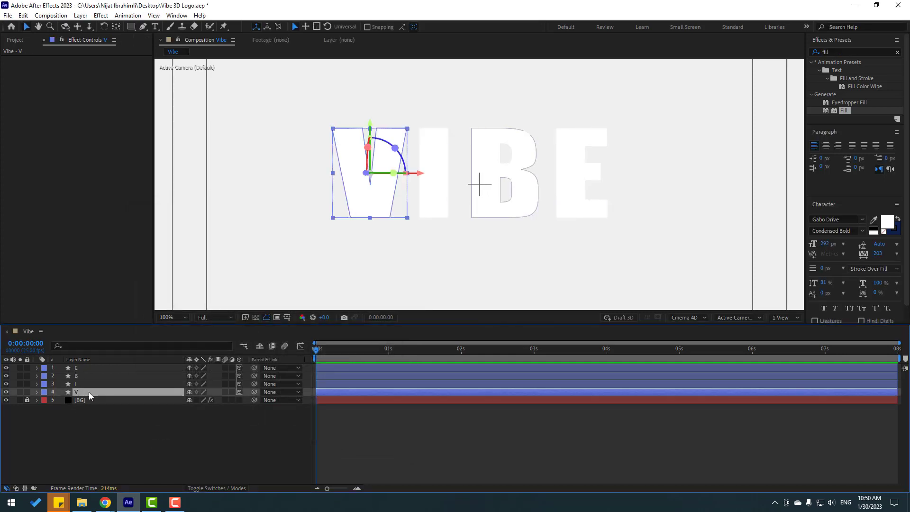
pyautogui.click(27, 400)
pyautogui.click(20, 391)
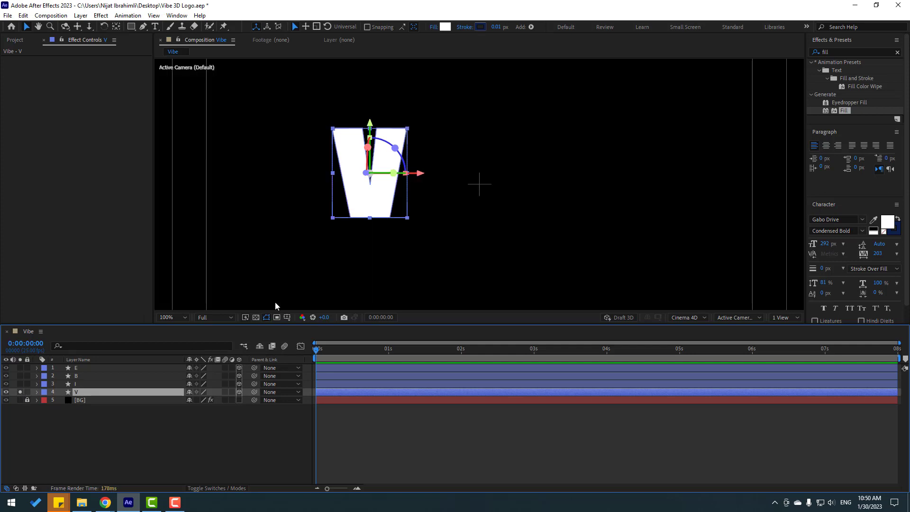
# Step: Set the V layer's Extrusion Depth to 20 in its Geometry Options
pyautogui.click(37, 391)
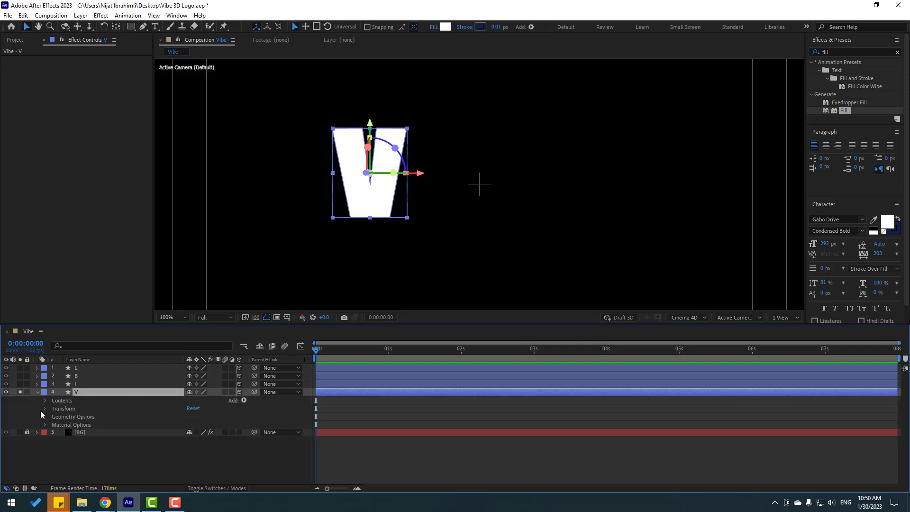
pyautogui.click(45, 416)
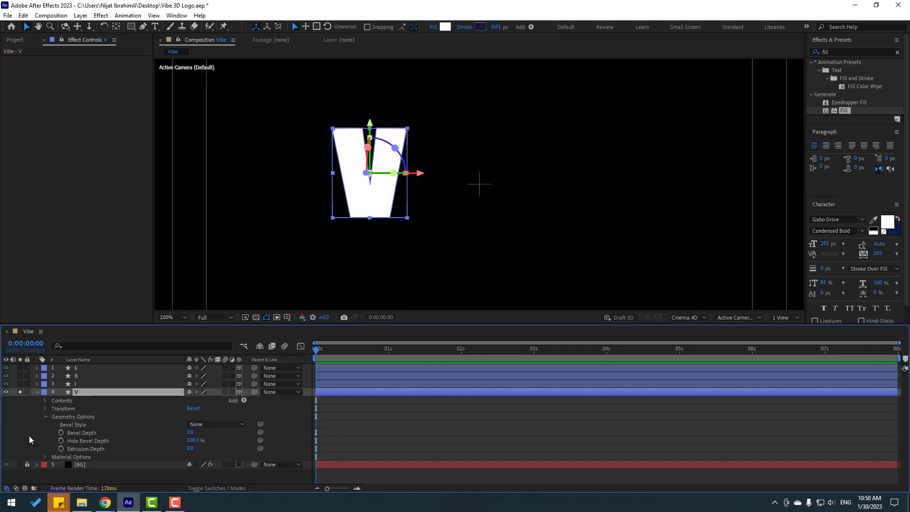
pyautogui.click(190, 449)
pyautogui.press('Return')
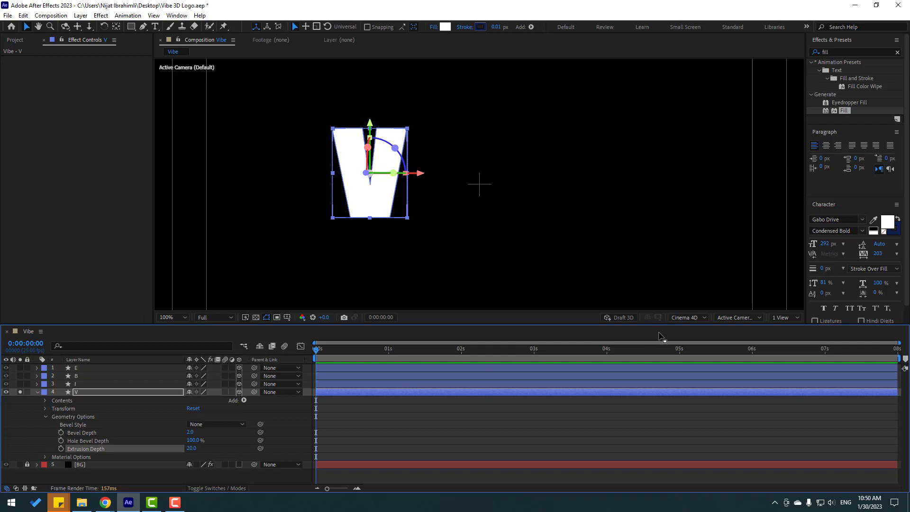
# Step: Switch the composition viewer to a 2 Views layout
pyautogui.click(779, 318)
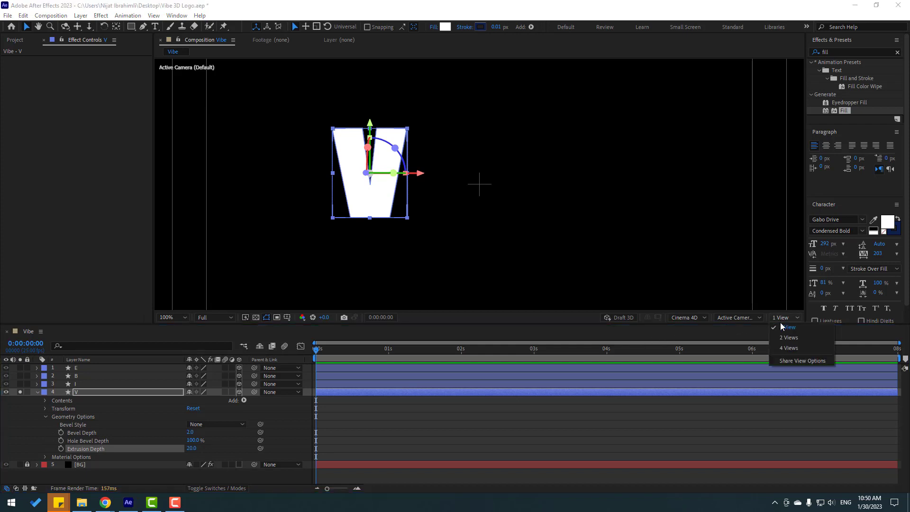
pyautogui.click(780, 337)
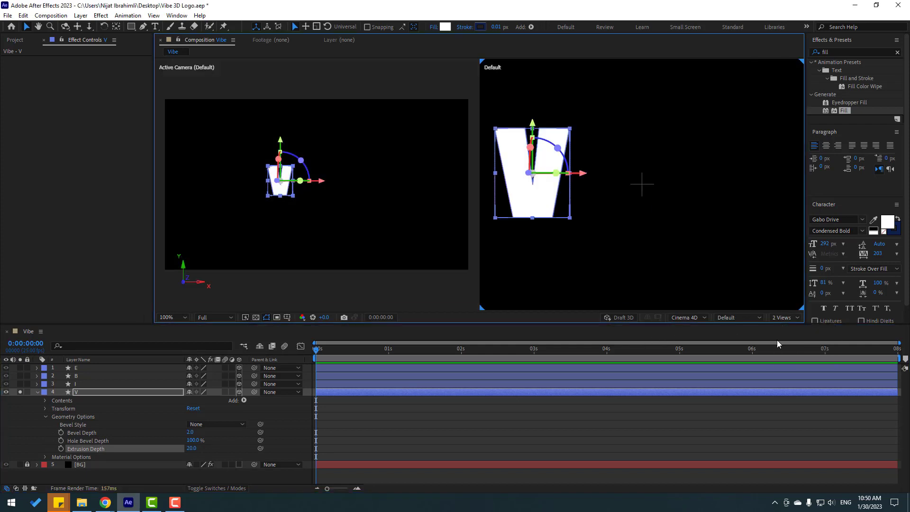
# Step: Switch the second composition view to Custom View 1 to show the V letter's extrusion at an angle
pyautogui.click(738, 317)
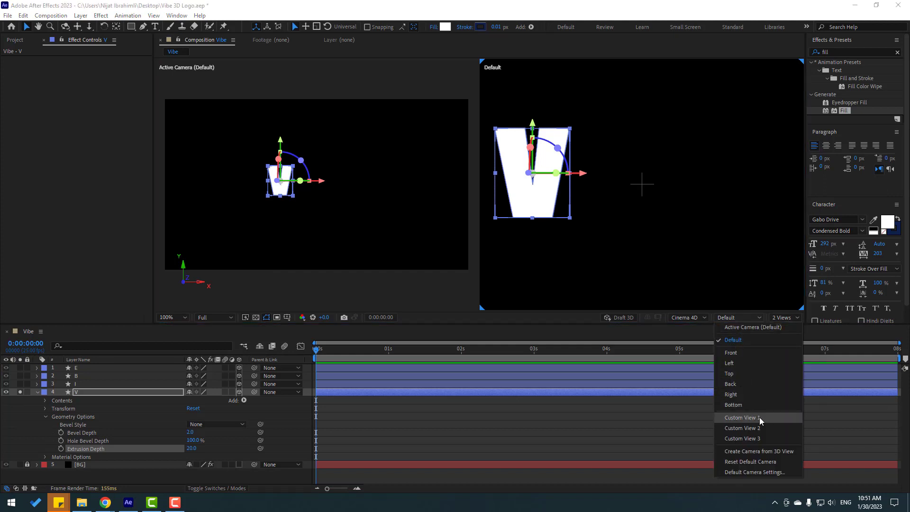
pyautogui.click(741, 417)
pyautogui.scroll(4, 642, 183)
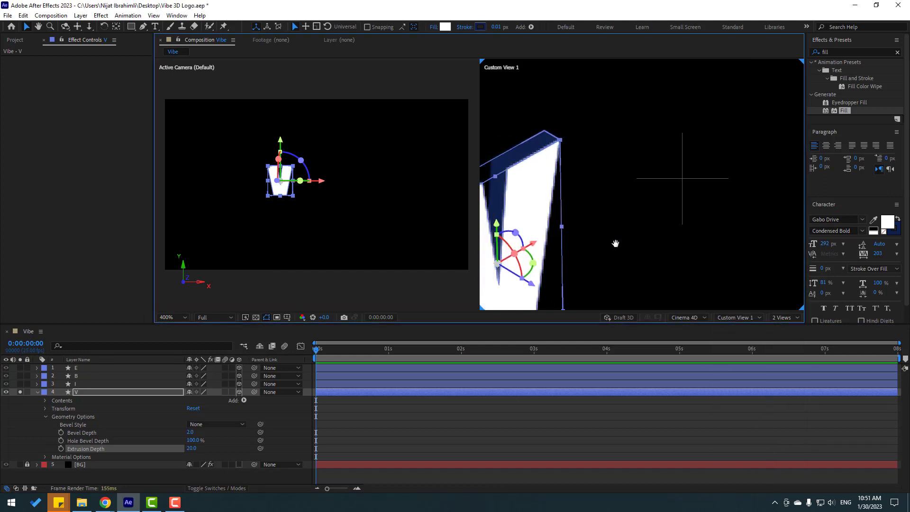
# Step: Set the V layer's Extrusion Depth to 60
pyautogui.click(190, 448)
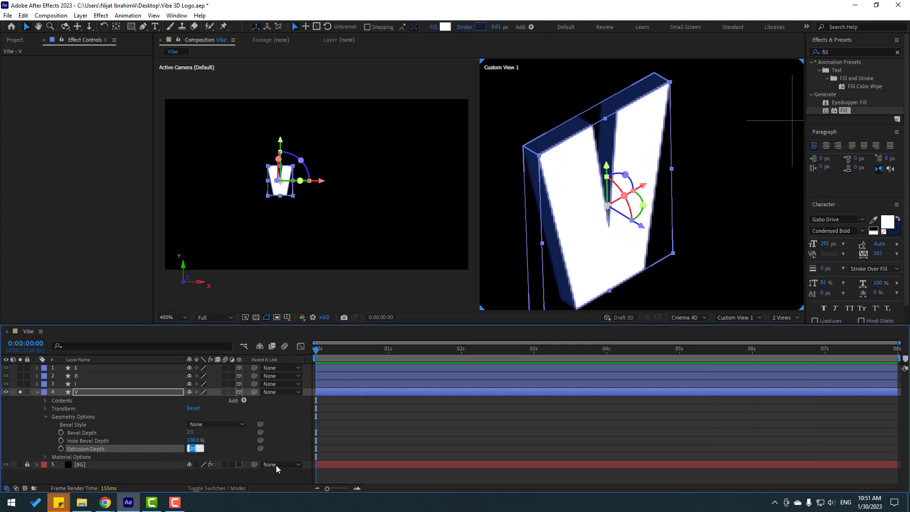
pyautogui.write('60')
pyautogui.press('Return')
pyautogui.scroll(-2, 617, 232)
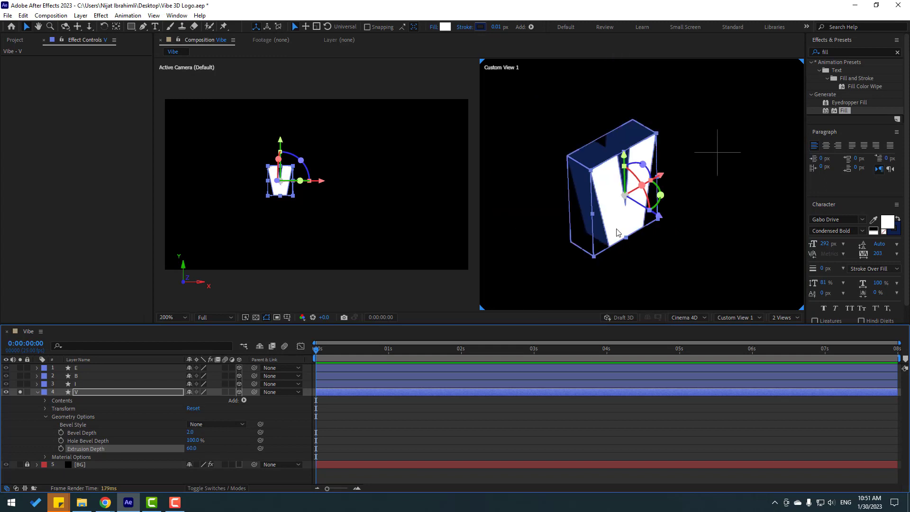
# Step: Set the V layer's Extrusion Depth to 40 and unsolo the layer so all letters are displayed
pyautogui.scroll(2, 494, 304)
pyautogui.click(192, 449)
pyautogui.write('40')
pyautogui.press('Return')
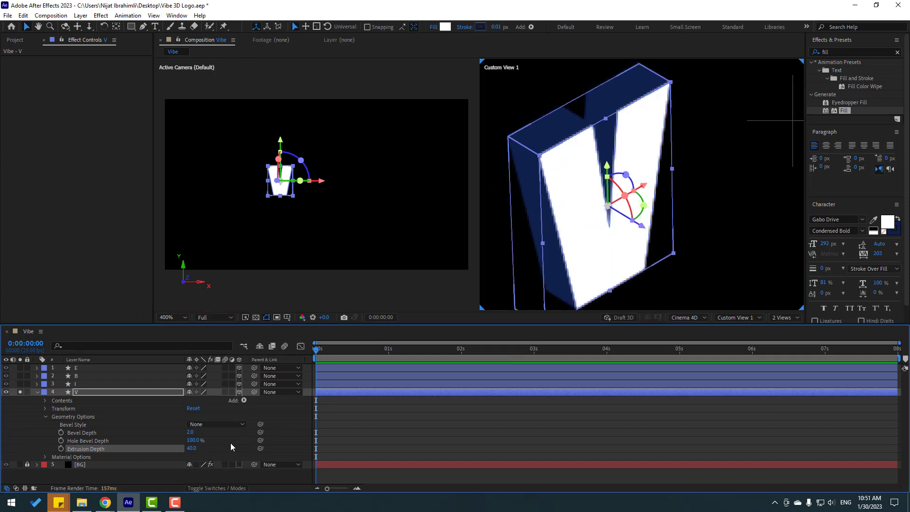
pyautogui.click(36, 394)
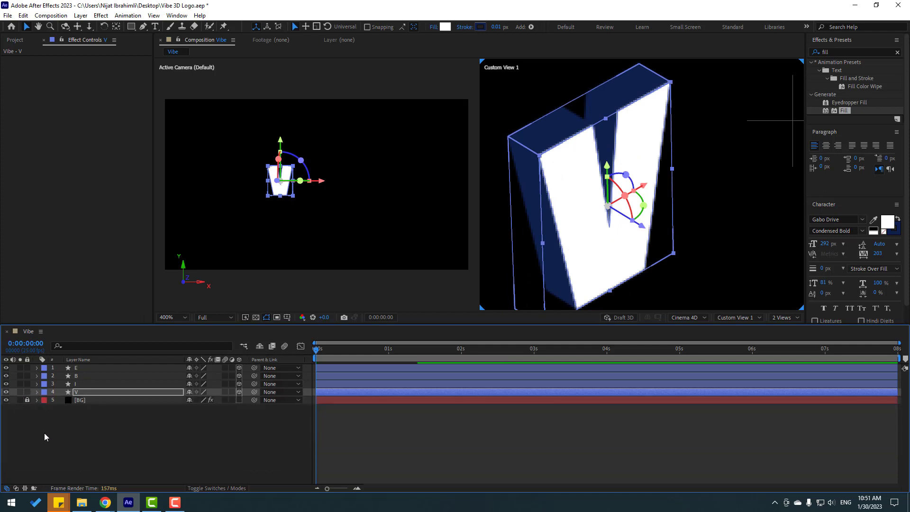
# Step: Set the I layer's Extrusion Depth to 40 in its Geometry Options
pyautogui.click(76, 386)
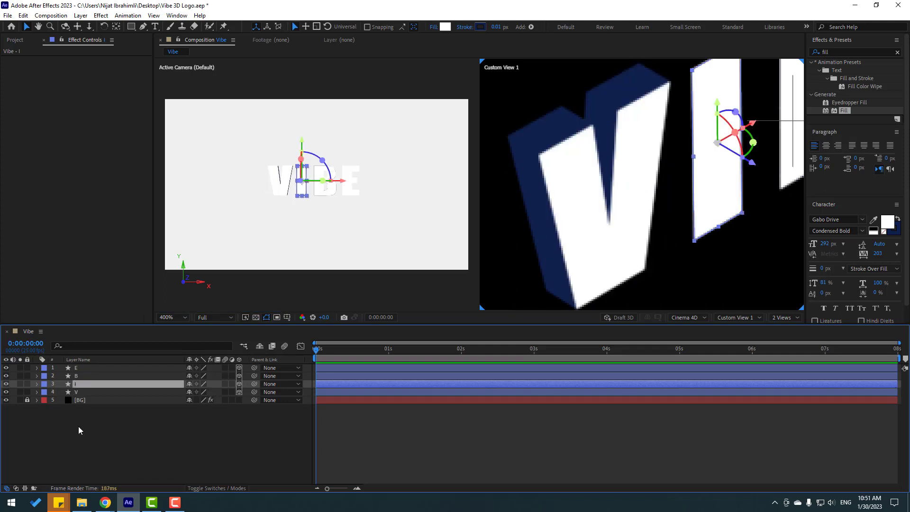
pyautogui.moveTo(725, 201); pyautogui.dragTo(609, 248)
pyautogui.press('v')
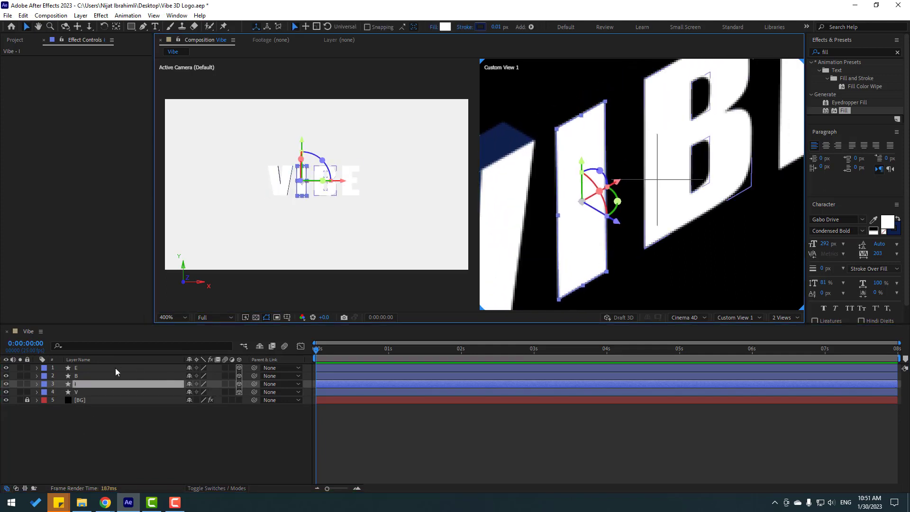
pyautogui.click(36, 384)
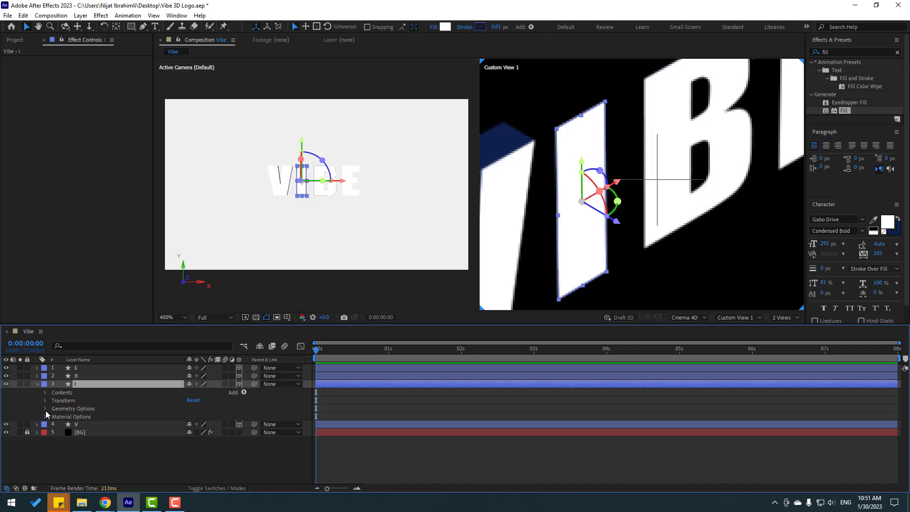
pyautogui.click(45, 409)
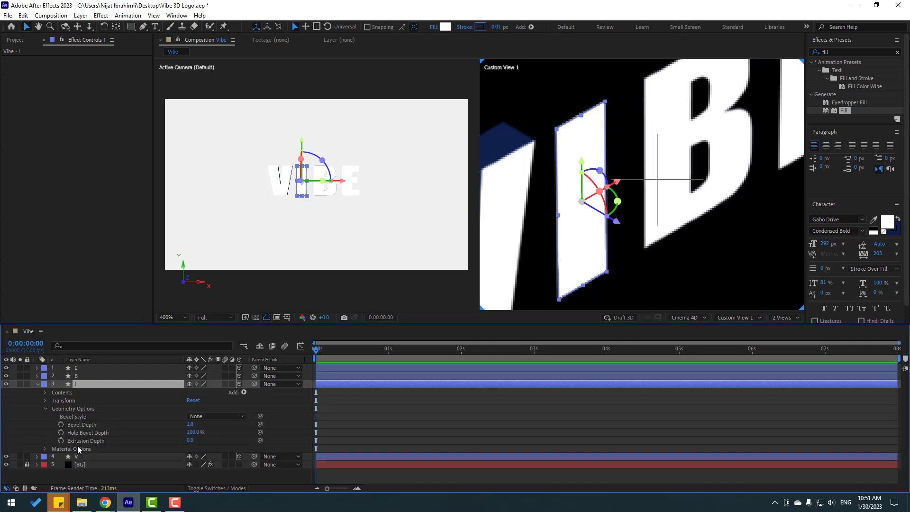
pyautogui.write('40')
pyautogui.press('Return')
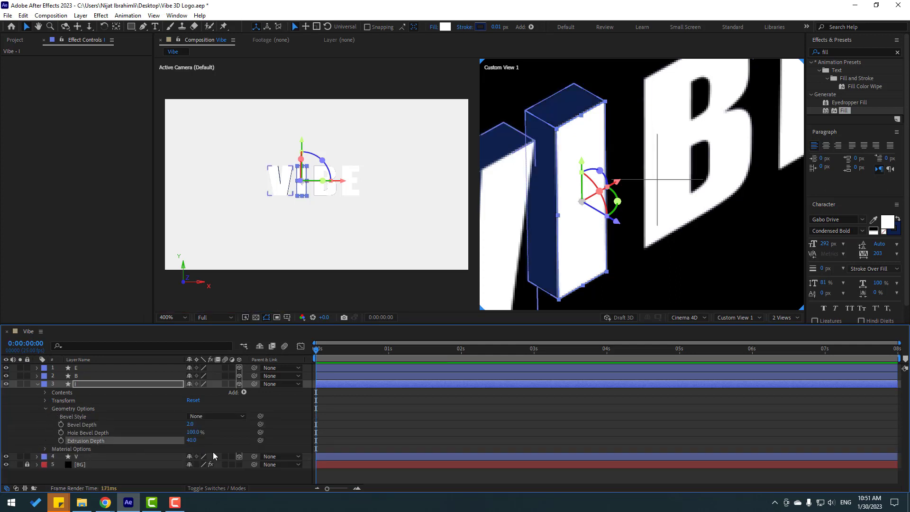
pyautogui.click(37, 383)
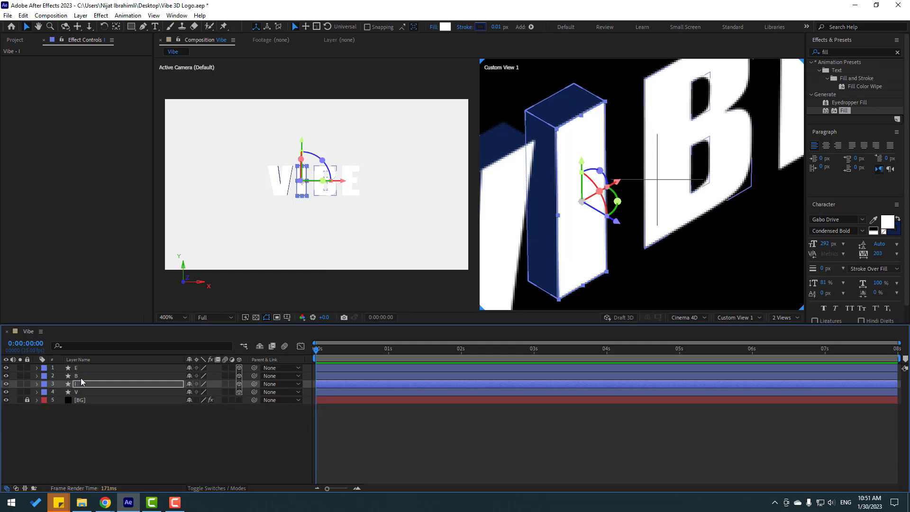
# Step: Set the B layer's Extrusion Depth to 40 in its Geometry Options
pyautogui.press('h')
pyautogui.moveTo(696, 209); pyautogui.dragTo(578, 266)
pyautogui.press('v')
pyautogui.click(81, 370)
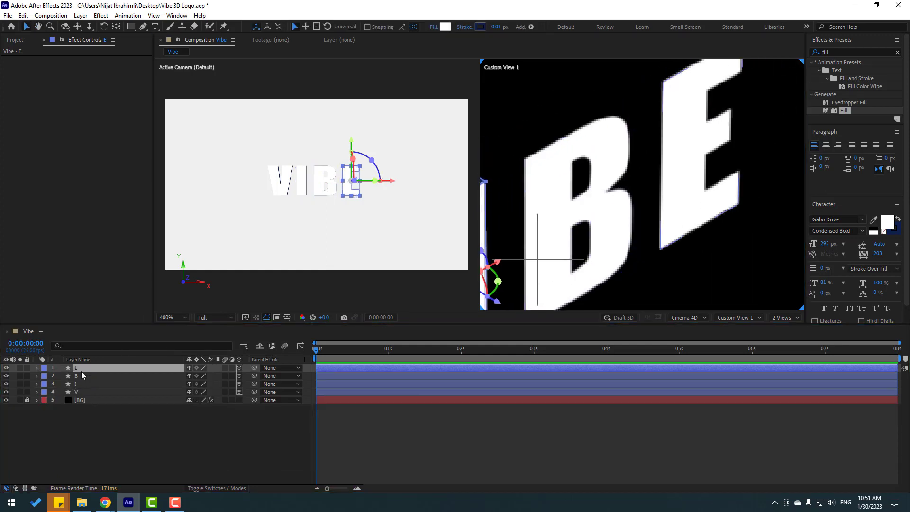
pyautogui.click(81, 375)
pyautogui.moveTo(525, 254); pyautogui.dragTo(580, 206)
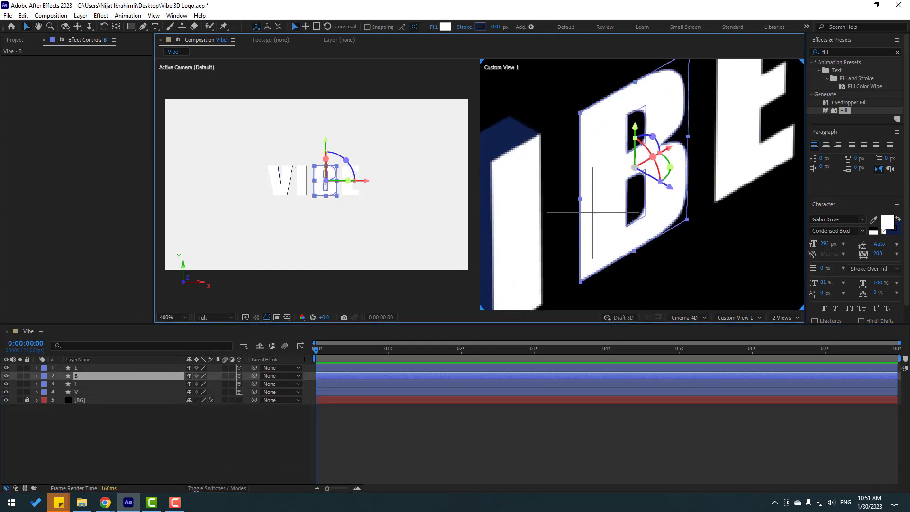
pyautogui.click(36, 376)
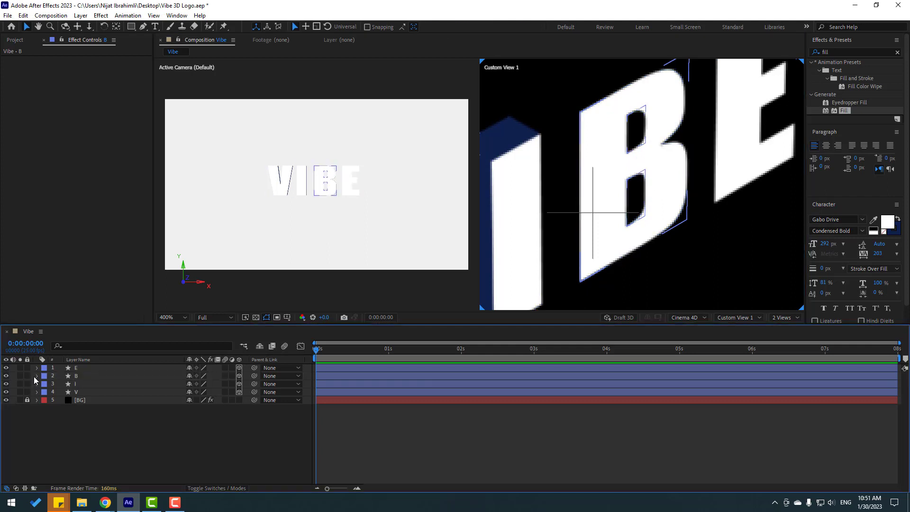
pyautogui.click(45, 400)
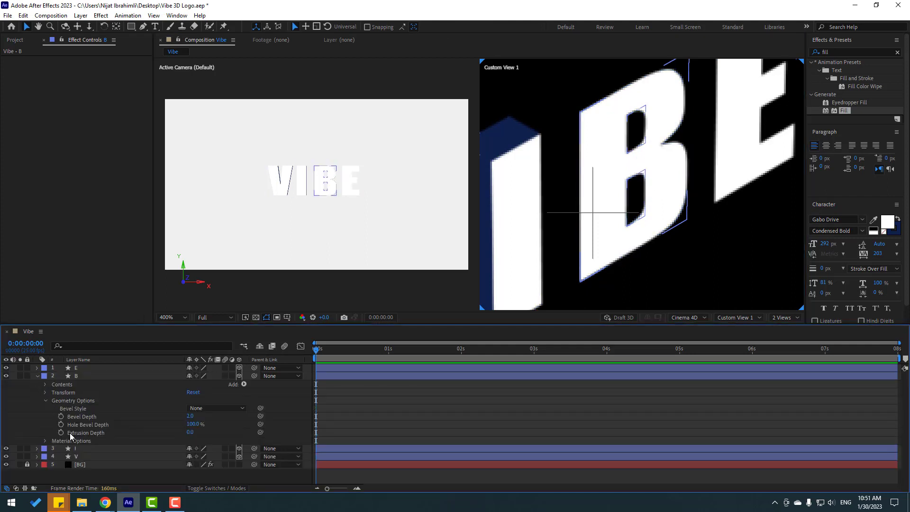
pyautogui.write('40')
pyautogui.press('Return')
pyautogui.click(37, 375)
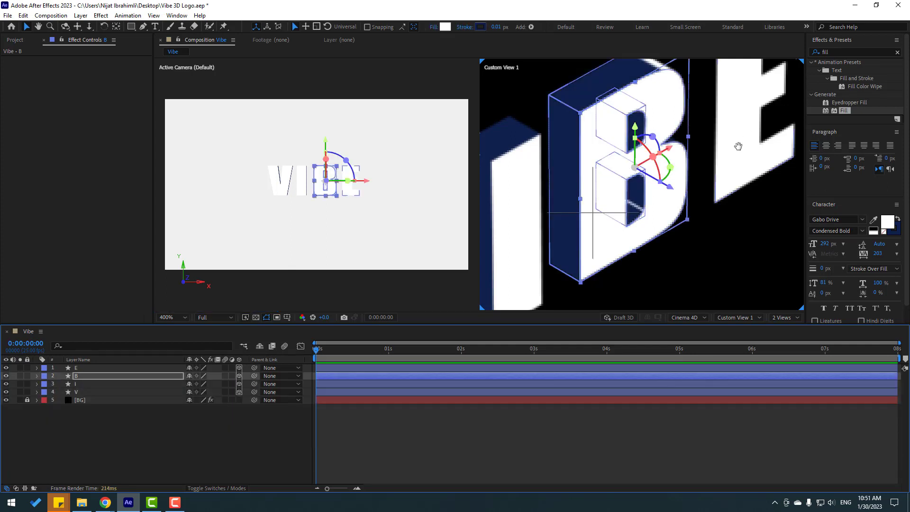
# Step: Set the E layer's Extrusion Depth to 40 in its Geometry Options
pyautogui.moveTo(735, 144); pyautogui.dragTo(646, 219)
pyautogui.click(71, 367)
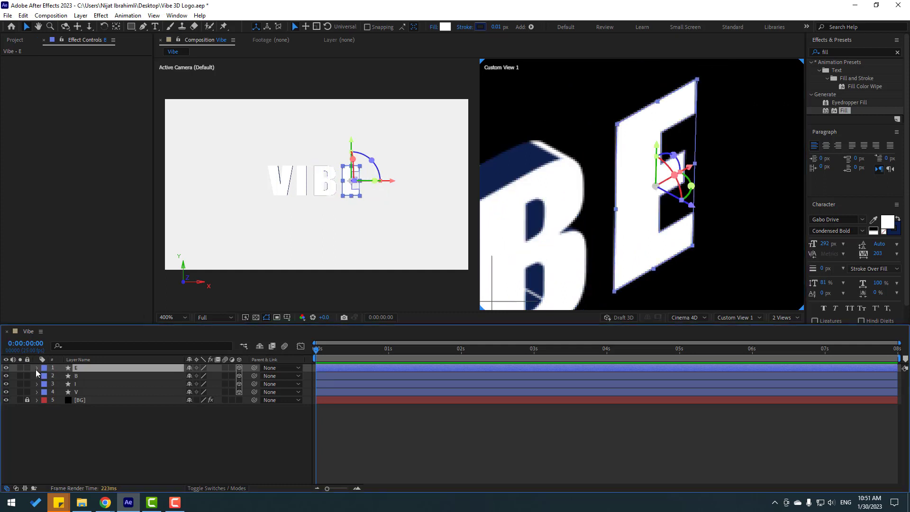
pyautogui.click(37, 368)
pyautogui.click(45, 384)
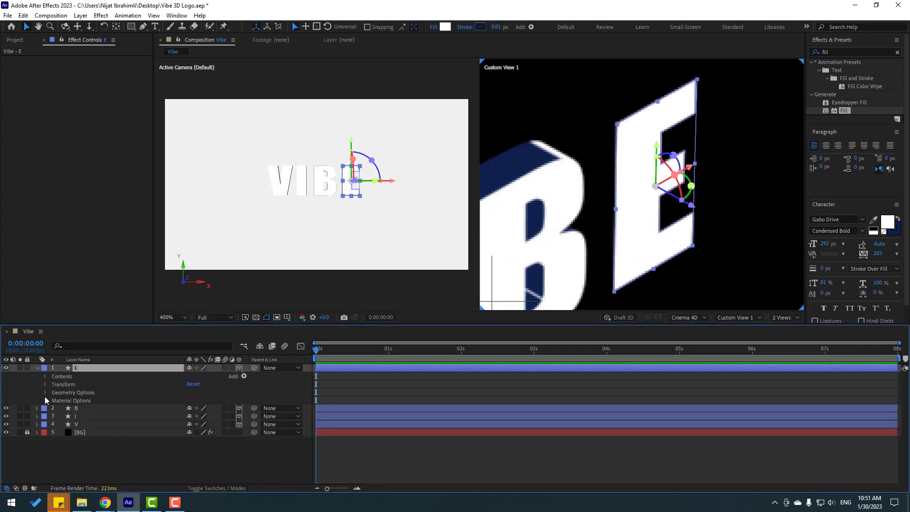
pyautogui.click(46, 392)
pyautogui.click(191, 424)
pyautogui.press('Return')
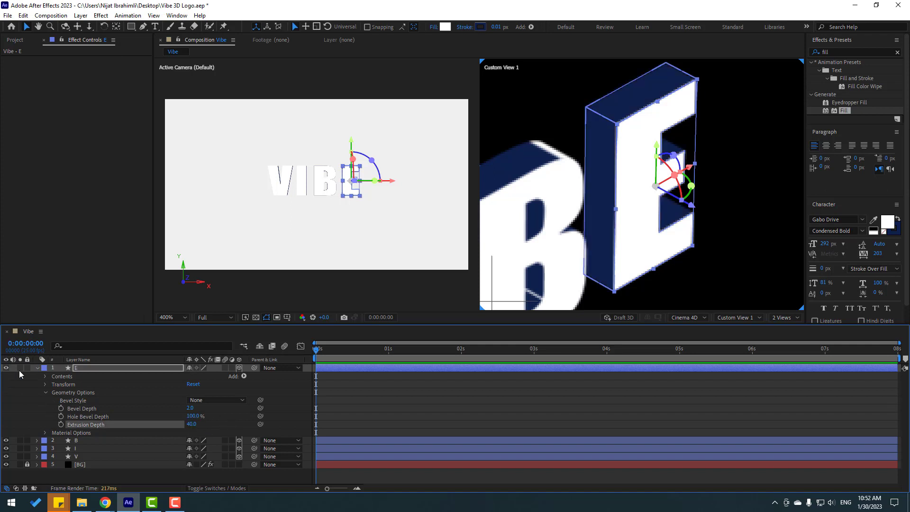
pyautogui.click(37, 368)
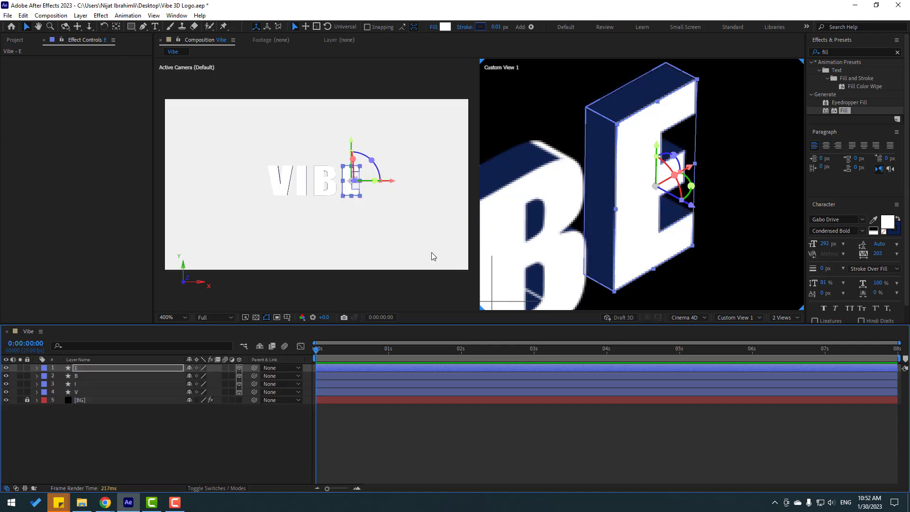
# Step: Change the fill color of all four letter layers, V through E, to bright blue 1F51F5
pyautogui.scroll(2, 431, 252)
pyautogui.scroll(-5, 630, 227)
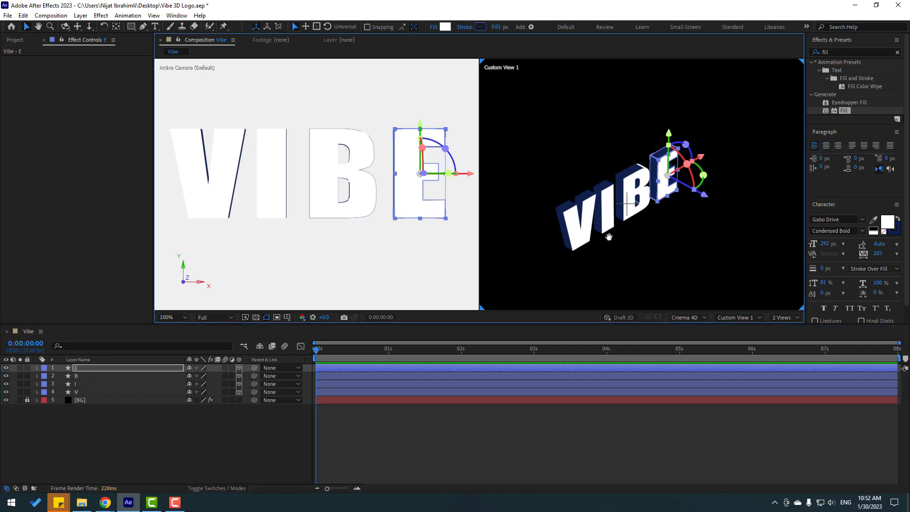
pyautogui.scroll(3, 609, 236)
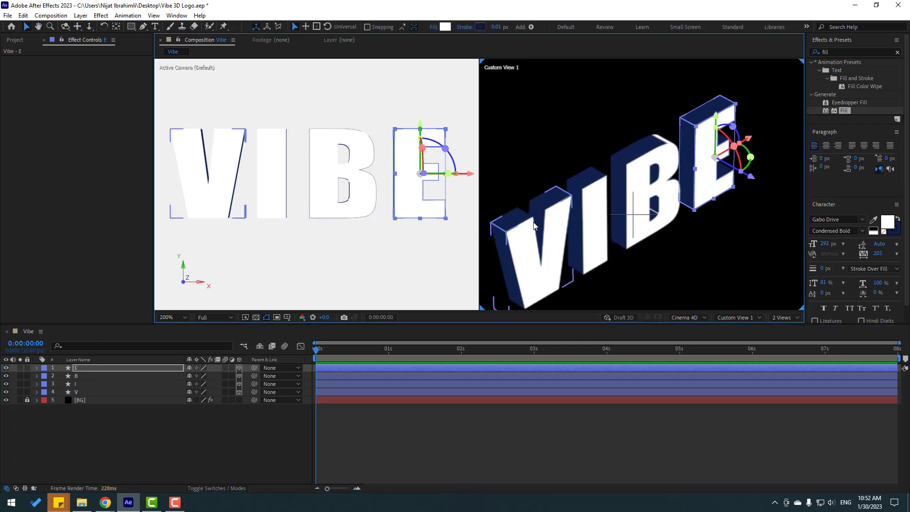
pyautogui.click(76, 392)
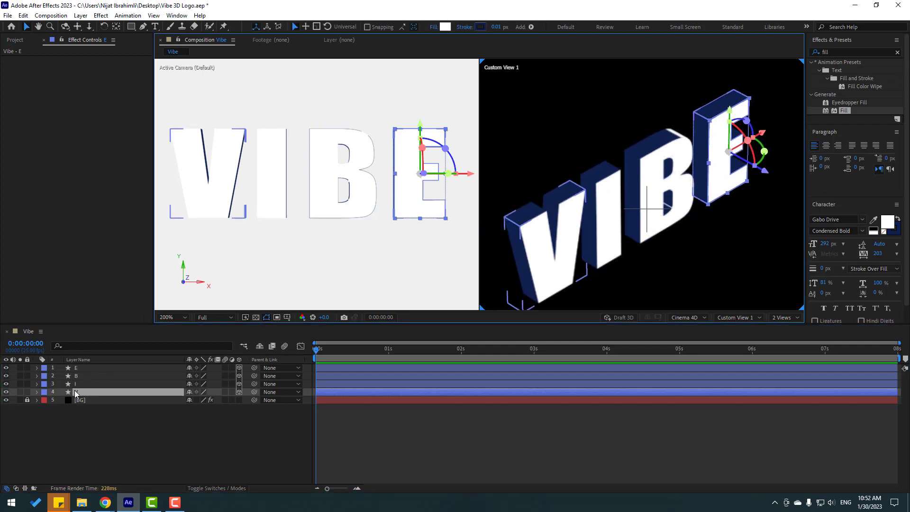
pyautogui.keyDown('shift'); pyautogui.click(76, 369); pyautogui.keyUp('shift')
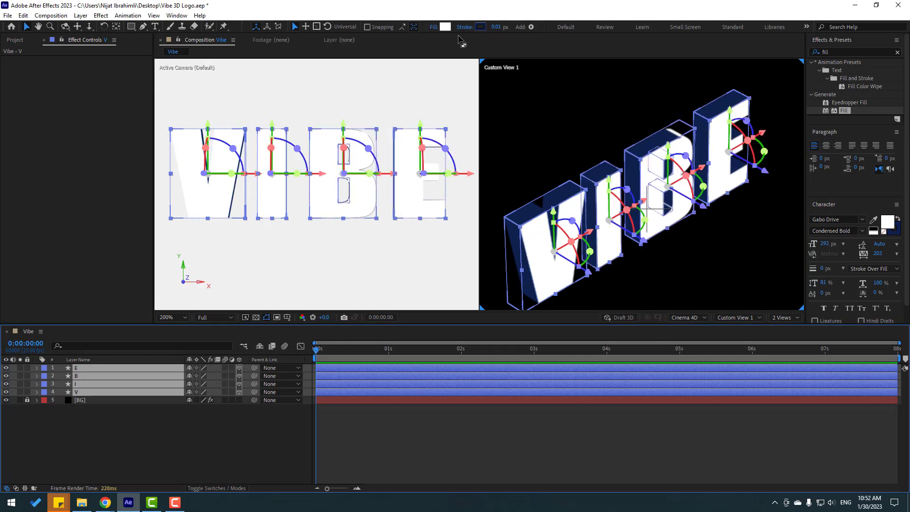
pyautogui.click(445, 27)
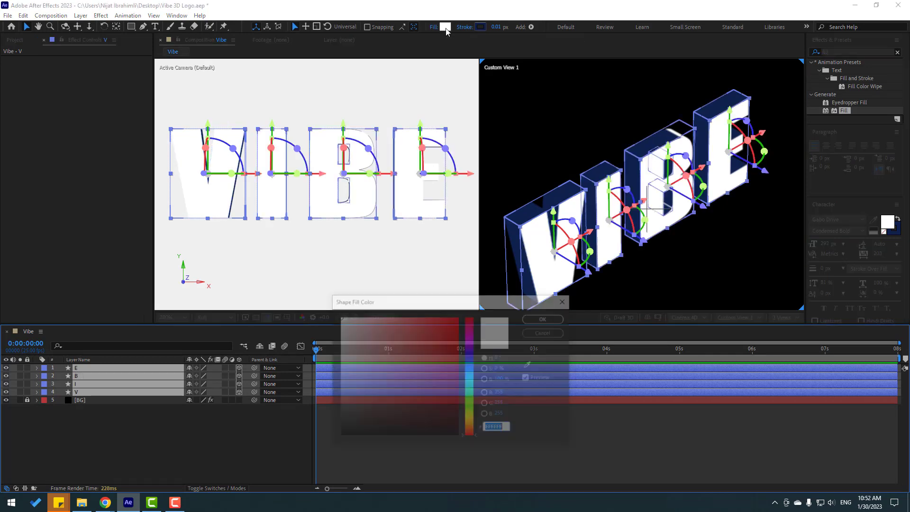
pyautogui.click(469, 369)
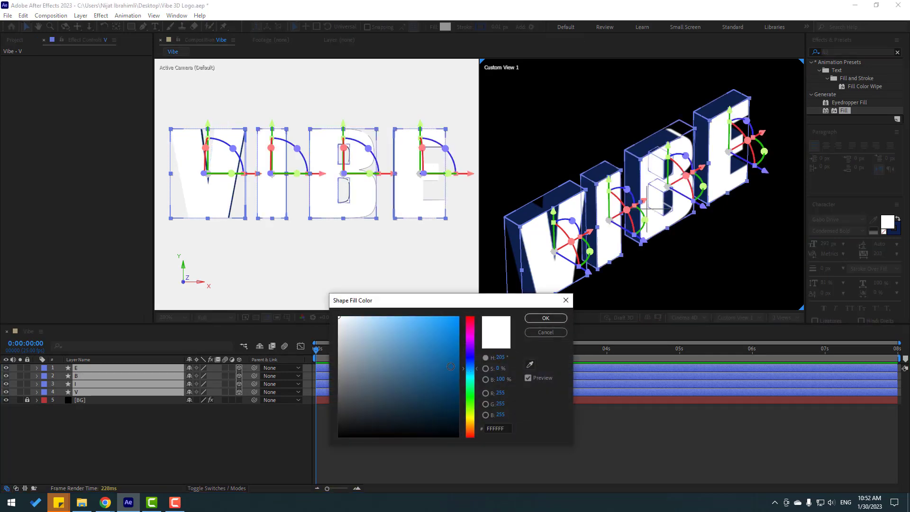
pyautogui.click(471, 362)
pyautogui.moveTo(450, 343); pyautogui.dragTo(443, 321)
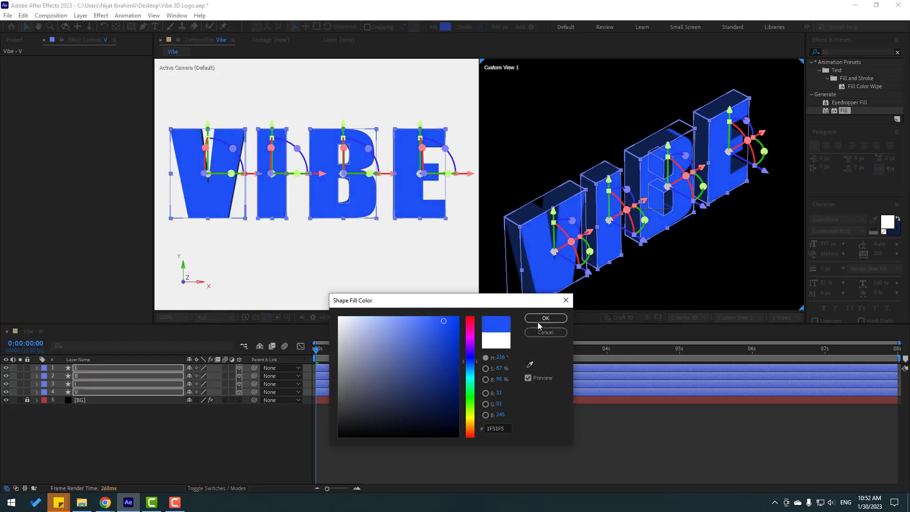
pyautogui.click(545, 318)
# Step: Change the stroke color of the four letter layers to the darker blue 072BA2, based on the letters' sampled fill color
pyautogui.scroll(5, 601, 215)
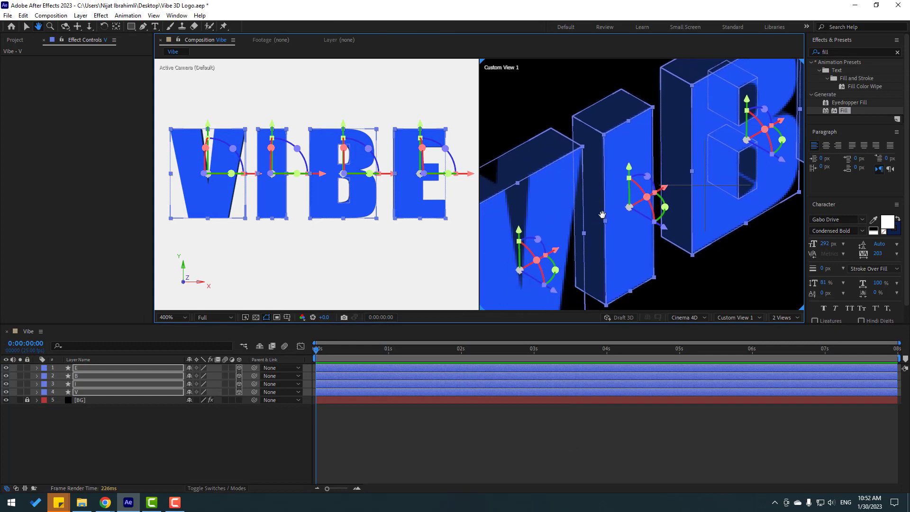
pyautogui.moveTo(601, 215); pyautogui.dragTo(626, 198)
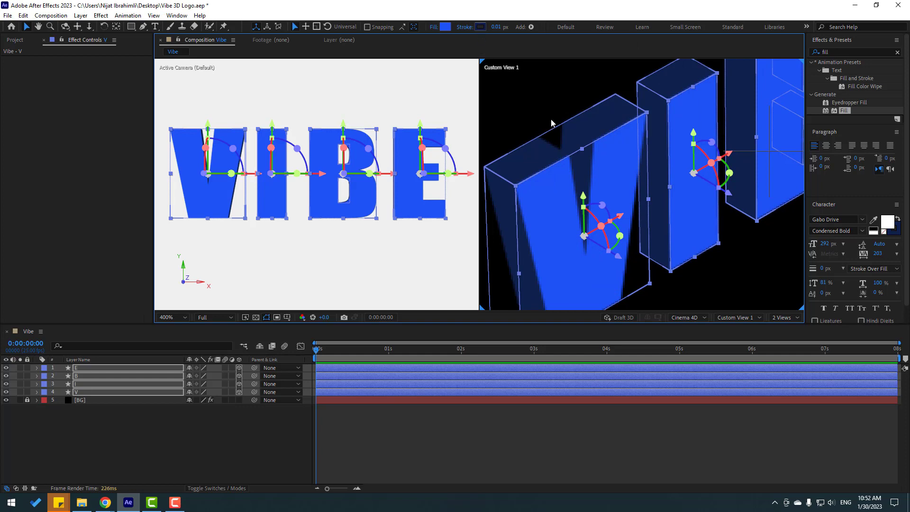
pyautogui.click(480, 26)
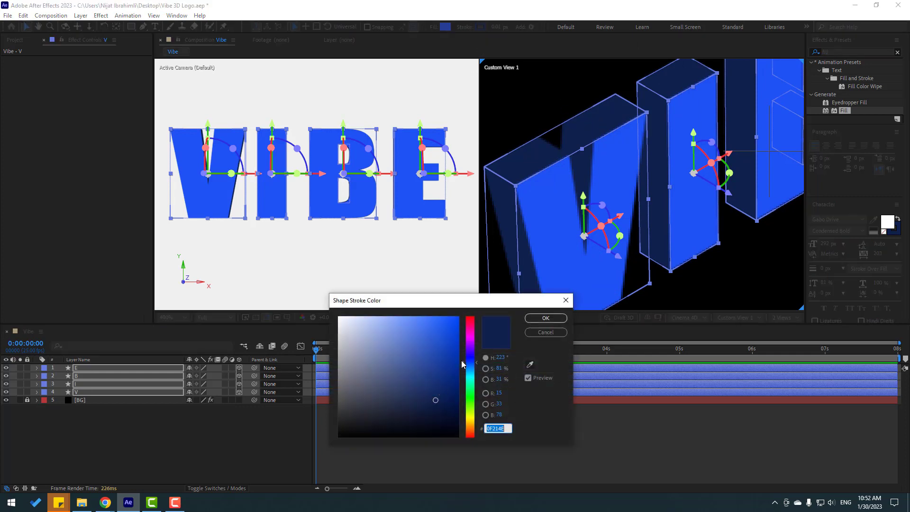
pyautogui.click(529, 364)
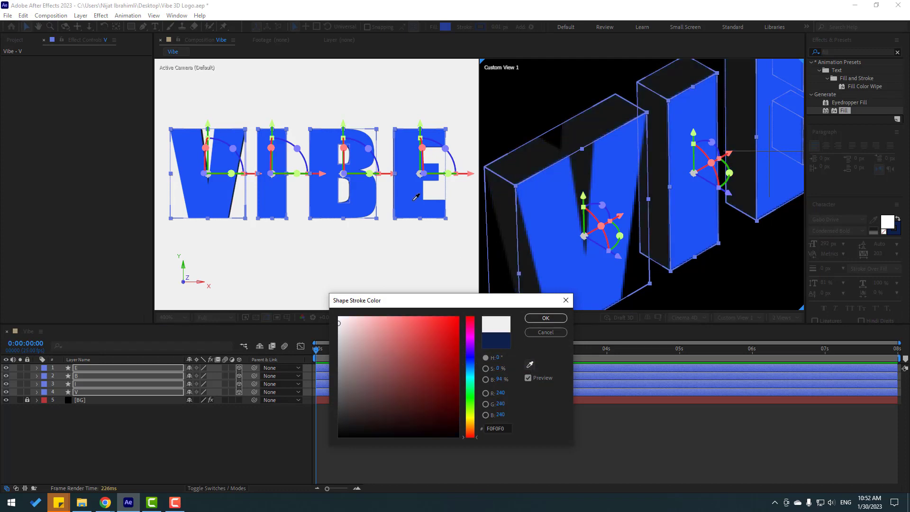
pyautogui.click(544, 219)
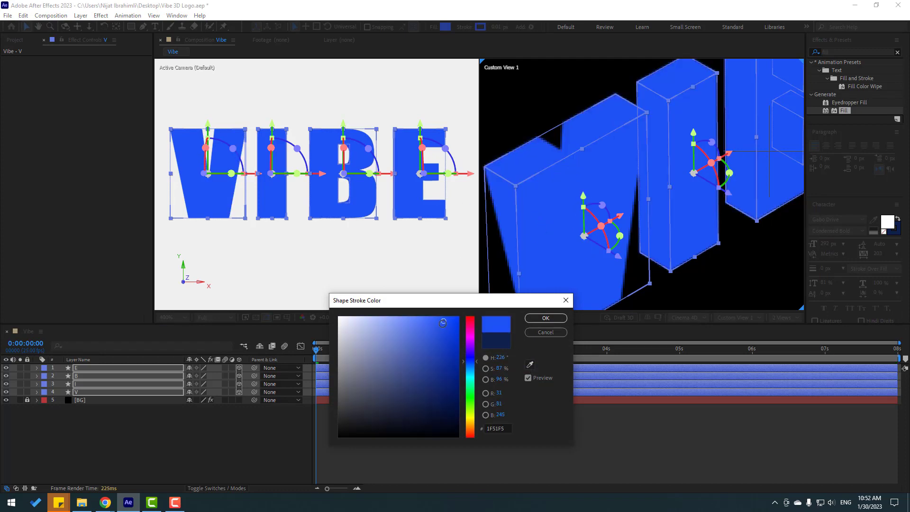
pyautogui.click(453, 360)
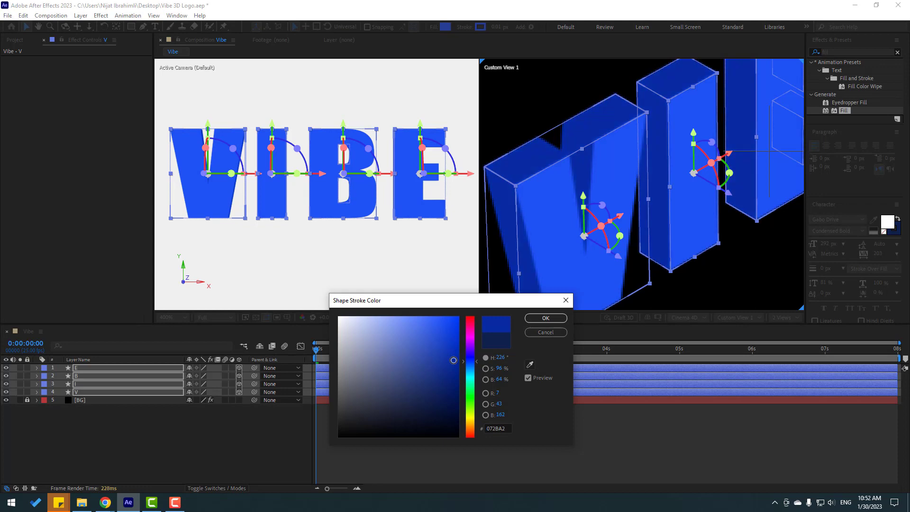
pyautogui.click(545, 318)
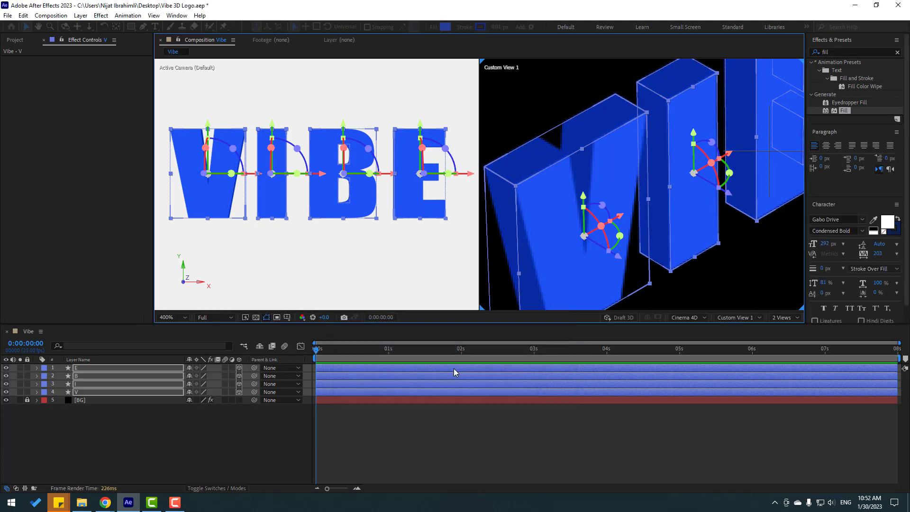
# Step: Deselect the letter layers and switch the composition viewer from two views back to 1 View
pyautogui.hotkey('ctrl', 'shift', 'a')
pyautogui.scroll(-5, 590, 236)
pyautogui.moveTo(591, 236); pyautogui.dragTo(693, 228)
pyautogui.scroll(-5, 694, 228)
pyautogui.scroll(5, 693, 229)
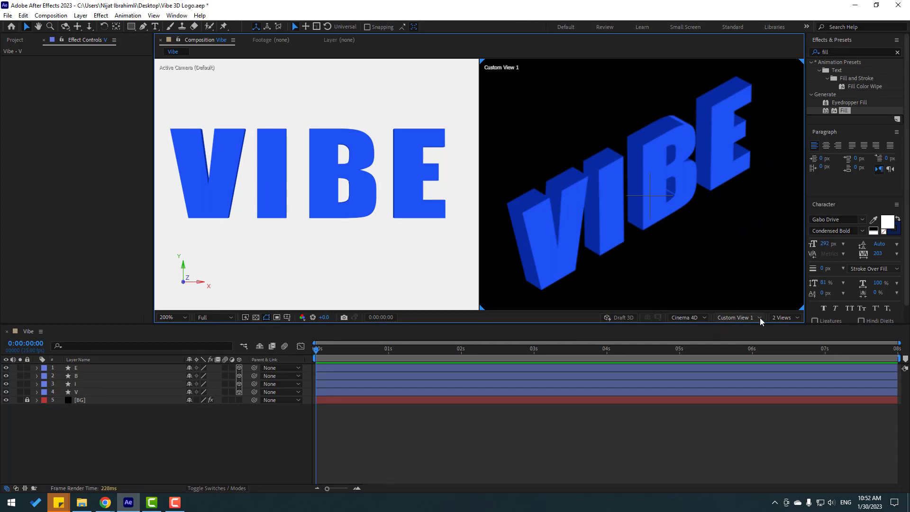
pyautogui.click(783, 317)
pyautogui.click(786, 327)
pyautogui.press(',')
pyautogui.press(',')
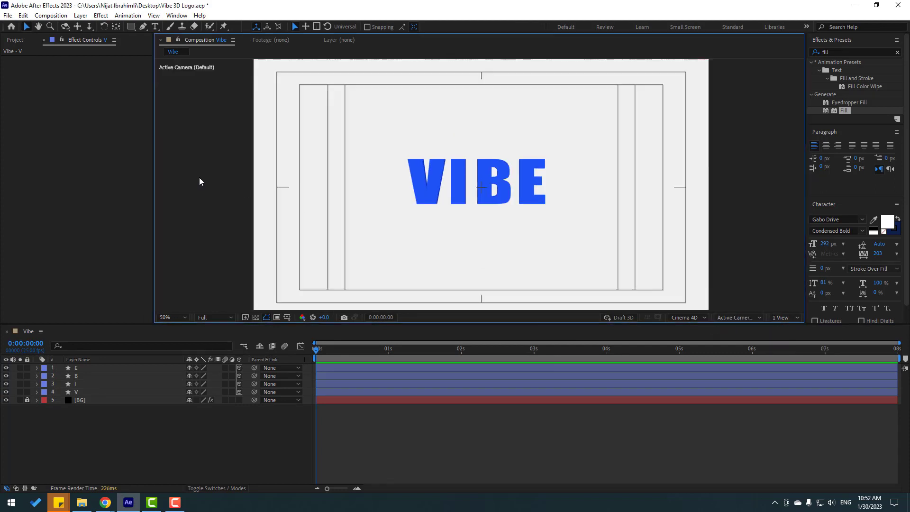
# Step: Select the four letter layers, V through E, and lower the composition preview resolution to Quarter
pyautogui.click(71, 392)
pyautogui.keyDown('shift'); pyautogui.click(79, 368); pyautogui.keyUp('shift')
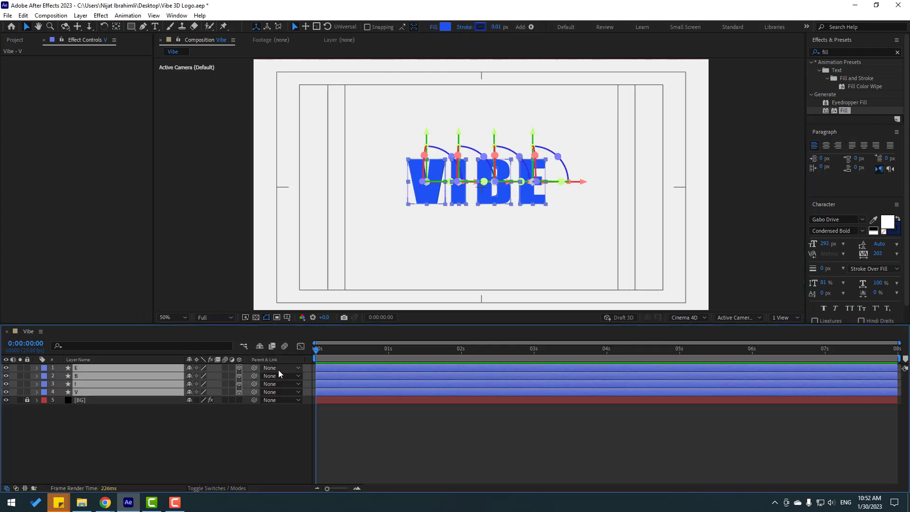
pyautogui.click(214, 317)
pyautogui.click(211, 370)
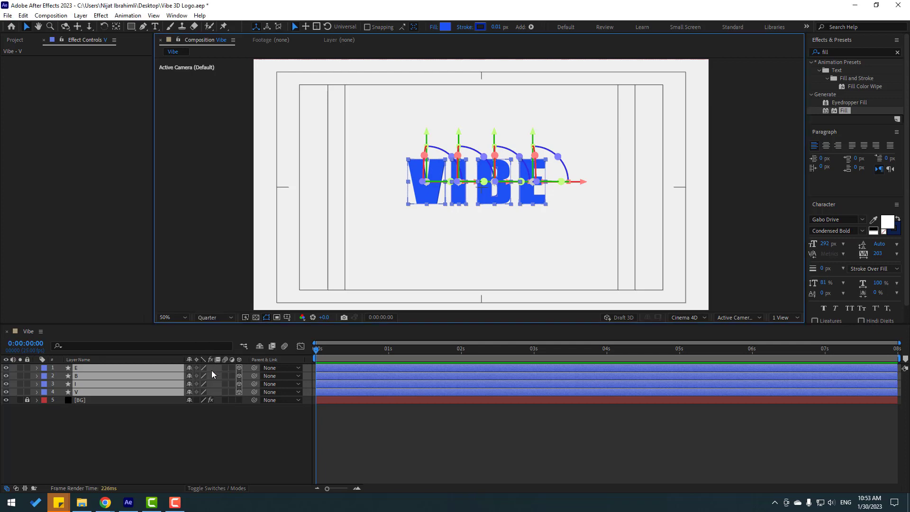
# Step: Add Position keyframes to all four letter layers at 0:00:02:00
pyautogui.moveTo(320, 348); pyautogui.dragTo(463, 360)
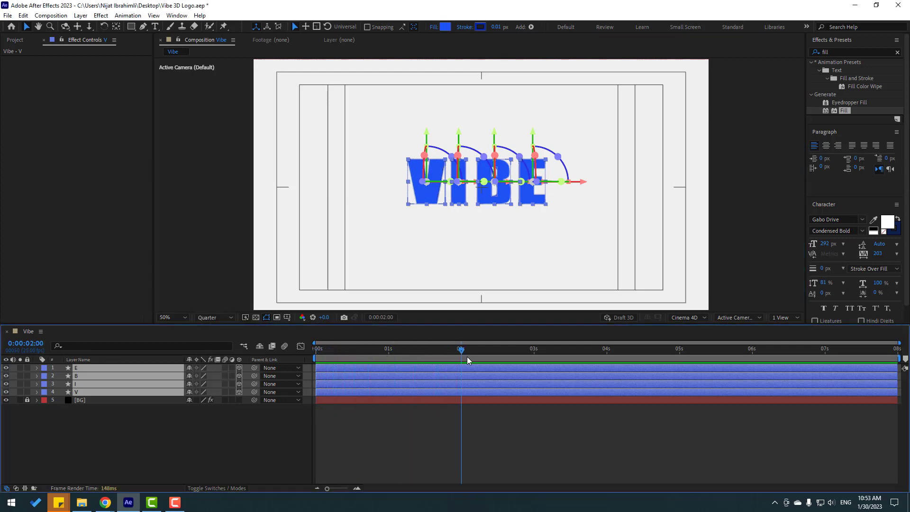
pyautogui.press('p')
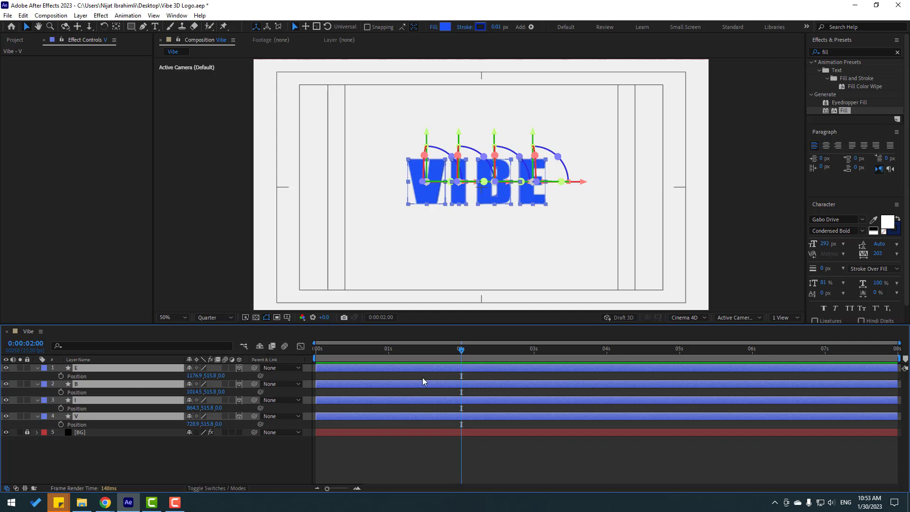
pyautogui.click(61, 376)
# Step: At 0:00:00:00, set the Z Position of all four letter layers to -2686 so they start past the camera
pyautogui.press('pageup')
pyautogui.press('pageup')
pyautogui.moveTo(391, 360); pyautogui.dragTo(316, 360)
pyautogui.moveTo(224, 379); pyautogui.dragTo(66, 407)
pyautogui.moveTo(231, 379); pyautogui.dragTo(42, 416)
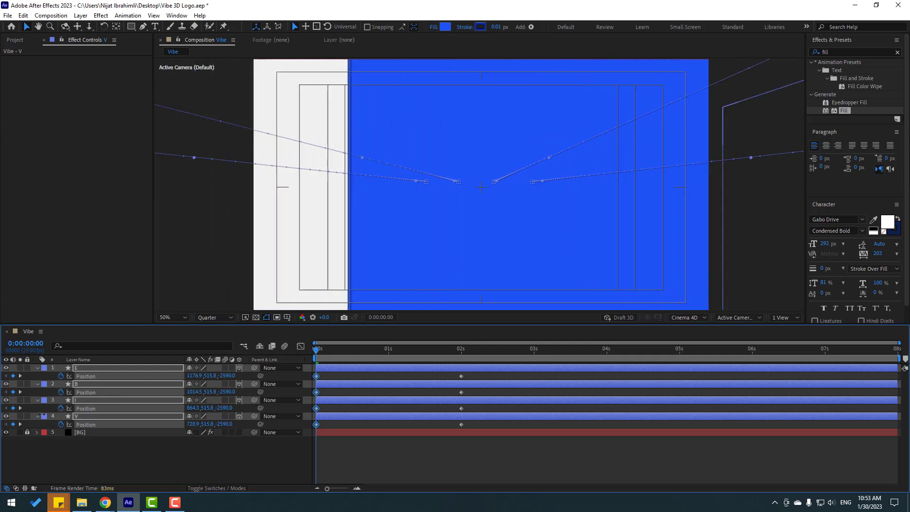
pyautogui.moveTo(226, 391); pyautogui.dragTo(184, 383)
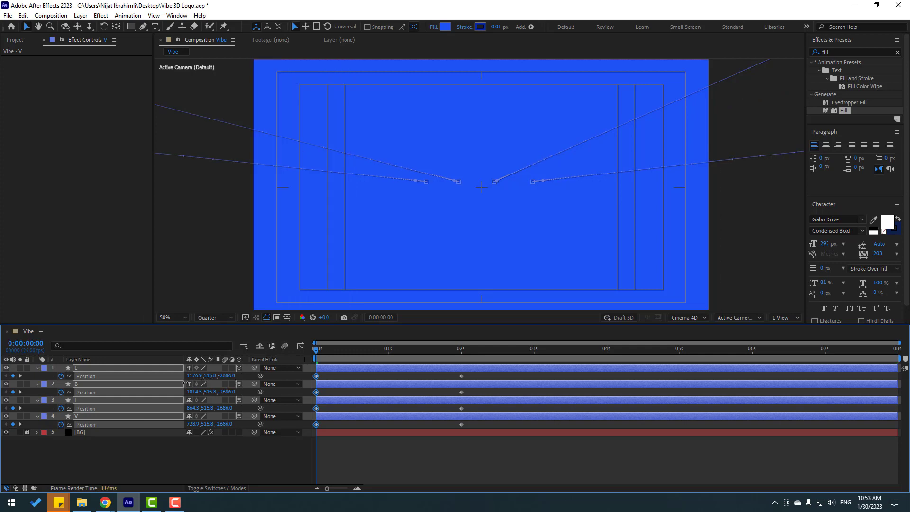
# Step: Apply Easy Ease to all Position keyframes of the four letter layers
pyautogui.press('pagedown')
pyautogui.moveTo(358, 355); pyautogui.dragTo(427, 358)
pyautogui.moveTo(486, 373); pyautogui.dragTo(314, 428)
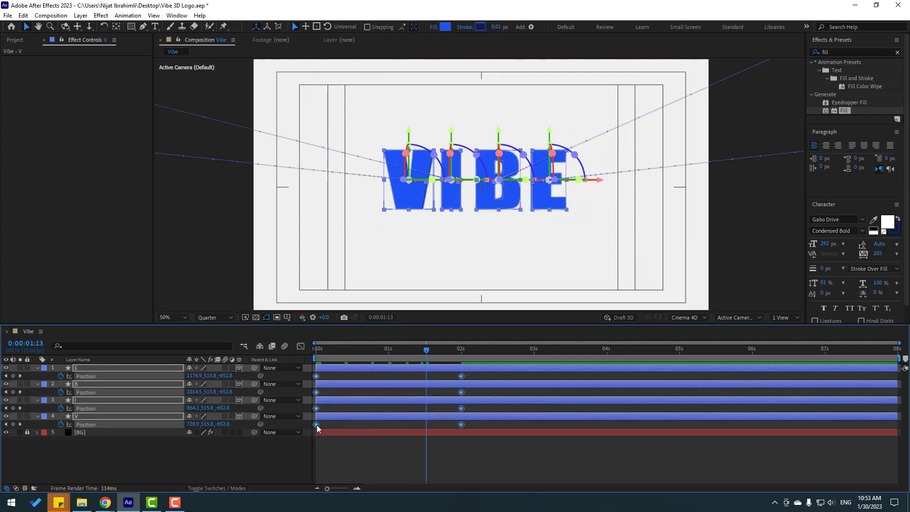
pyautogui.rightClick(317, 426)
pyautogui.moveTo(379, 417)
pyautogui.click(455, 356)
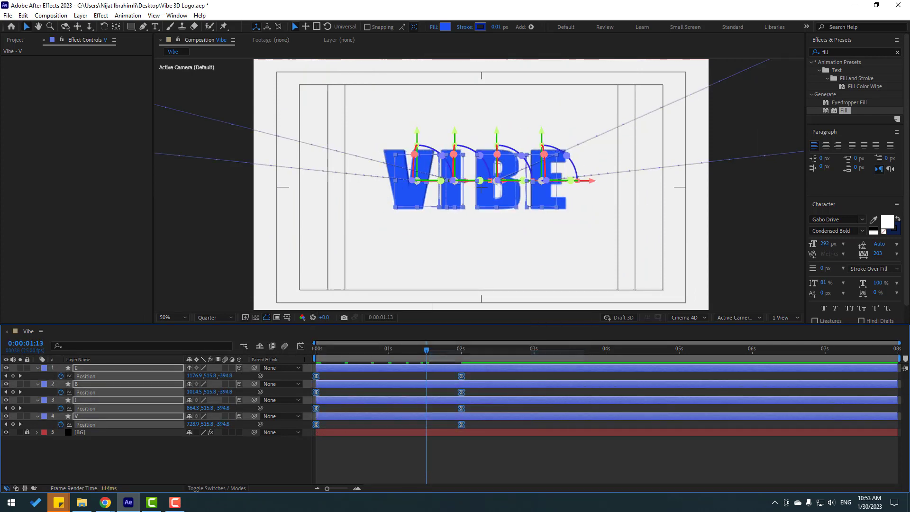
# Step: In the speed graph, raise the incoming influence of the letters' Position keyframes at two seconds to about 88.6%
pyautogui.click(399, 347)
pyautogui.hotkey('shift', 'F3')
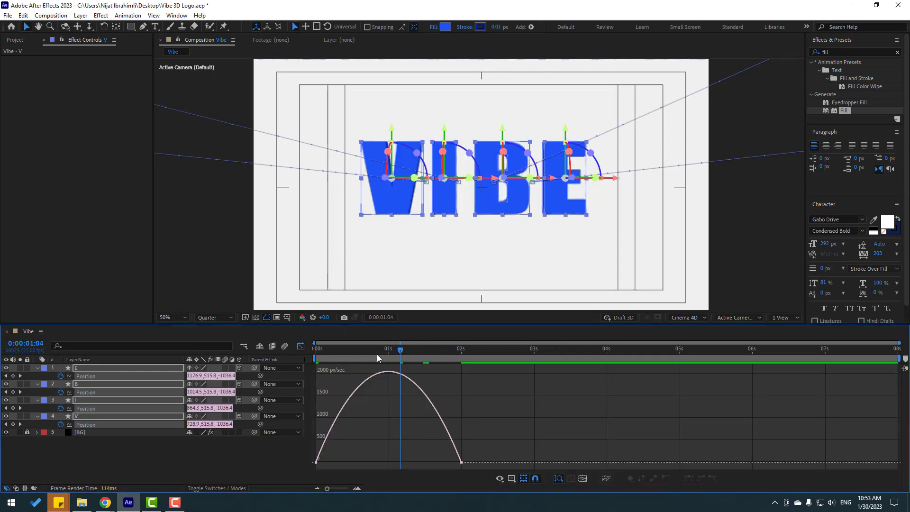
pyautogui.press('space')
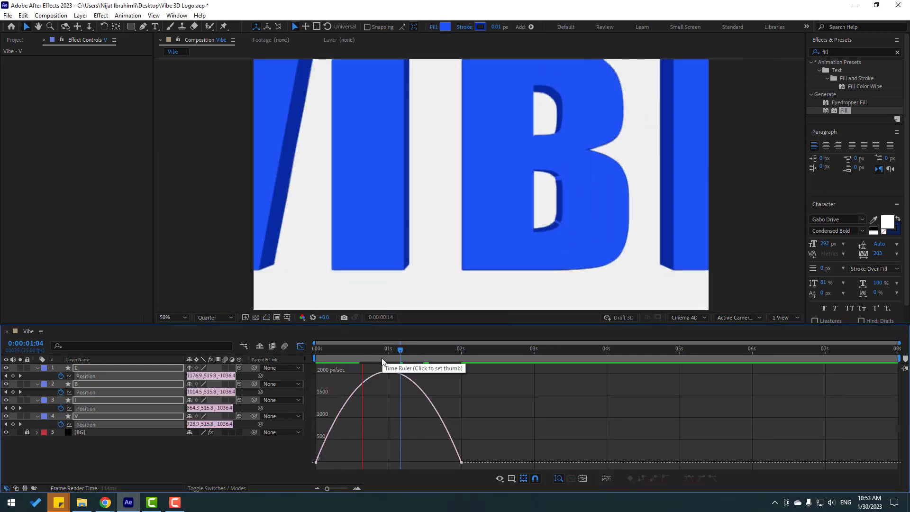
pyautogui.click(405, 359)
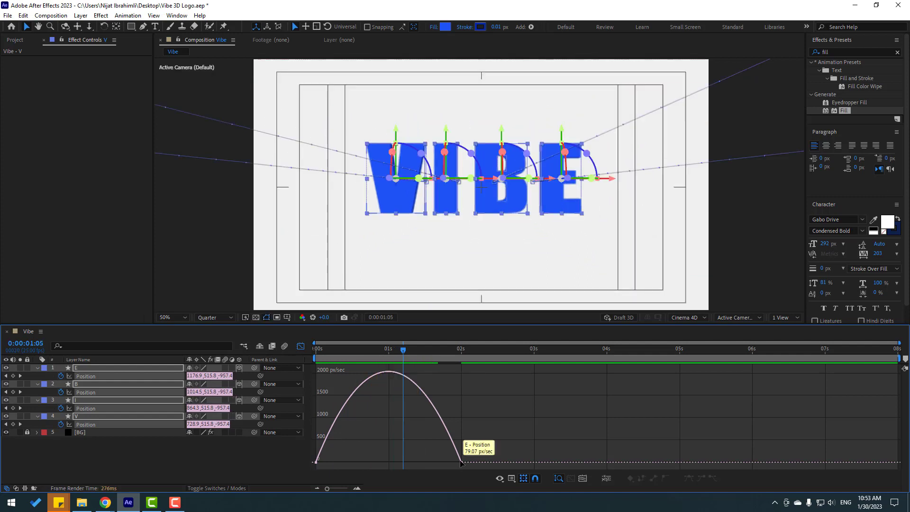
pyautogui.click(461, 458)
pyautogui.moveTo(436, 459); pyautogui.dragTo(397, 458)
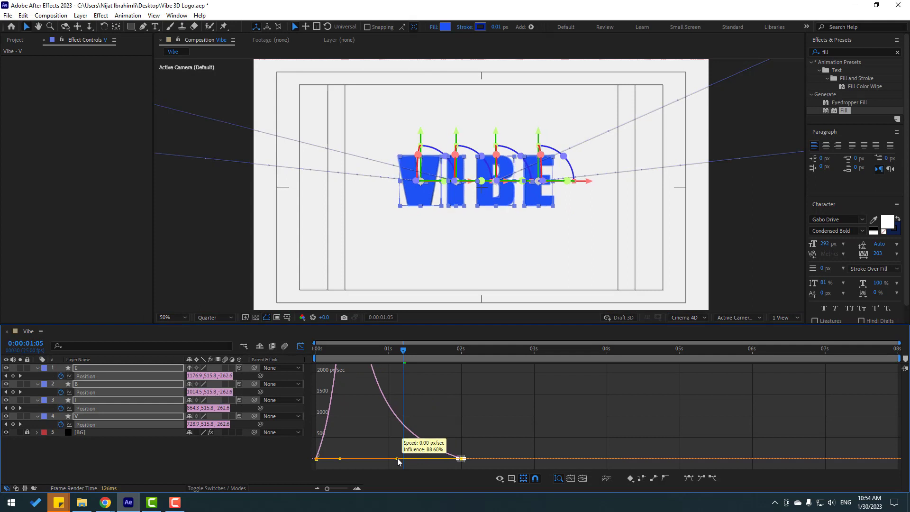
# Step: Preview the reshaped letter movement and close the Graph Editor
pyautogui.click(438, 356)
pyautogui.press('space')
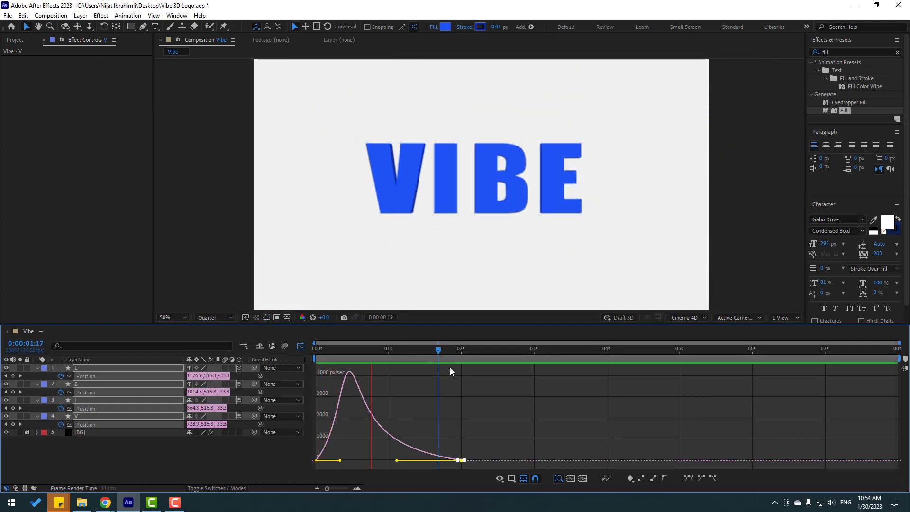
pyautogui.press('space')
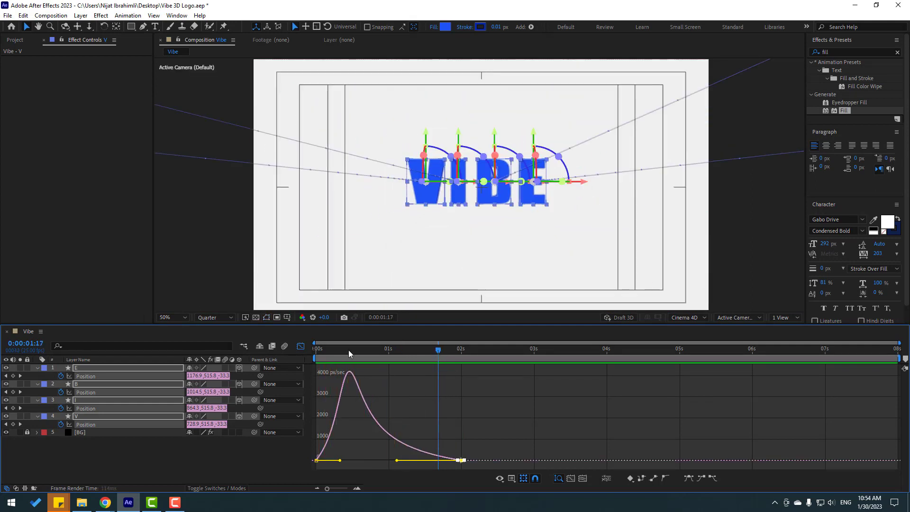
pyautogui.click(301, 346)
# Step: Reveal the letters' rotation properties and add X and Y Rotation keyframes to the E layer at 0:00:01:20
pyautogui.press('pagedown')
pyautogui.press('pagedown')
pyautogui.press('pagedown')
pyautogui.press('pagedown')
pyautogui.press('pagedown')
pyautogui.press('pagedown')
pyautogui.press('pagedown')
pyautogui.press('pagedown')
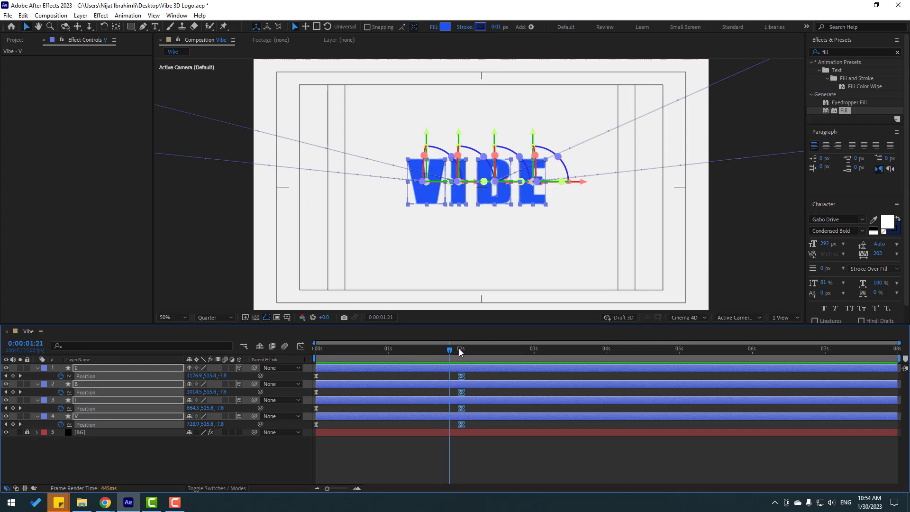
pyautogui.moveTo(448, 350); pyautogui.dragTo(447, 351)
pyautogui.hotkey('shift', 'r')
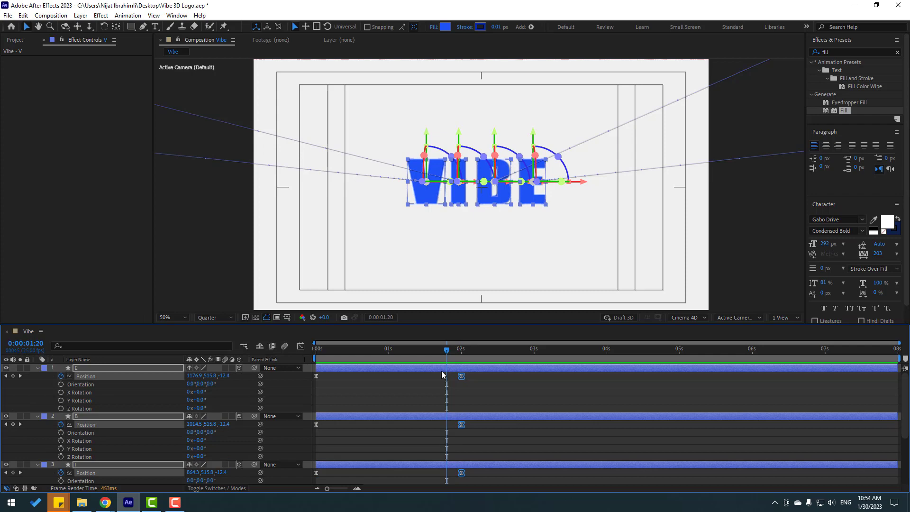
pyautogui.click(60, 392)
pyautogui.click(60, 400)
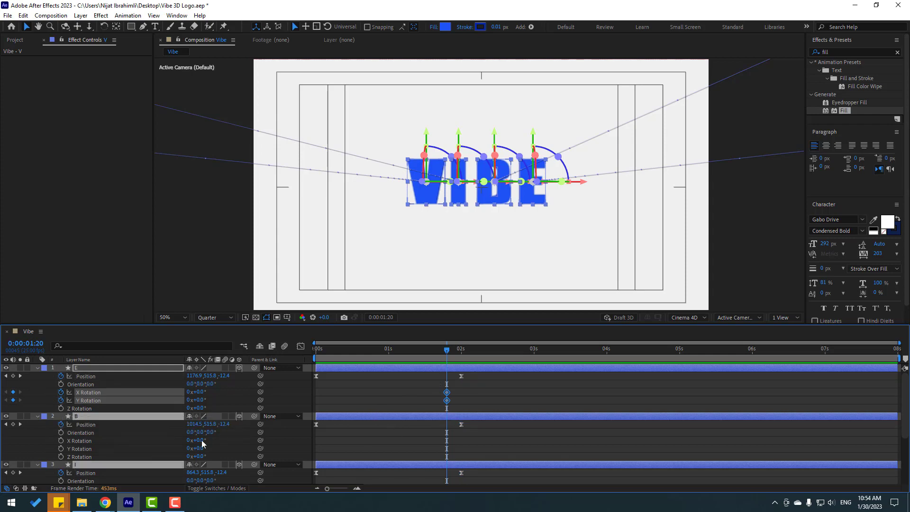
# Step: Add X and Y Rotation keyframes to the B, I and V layers at 0:00:01:20
pyautogui.click(61, 440)
pyautogui.click(60, 448)
pyautogui.scroll(-2, 39, 445)
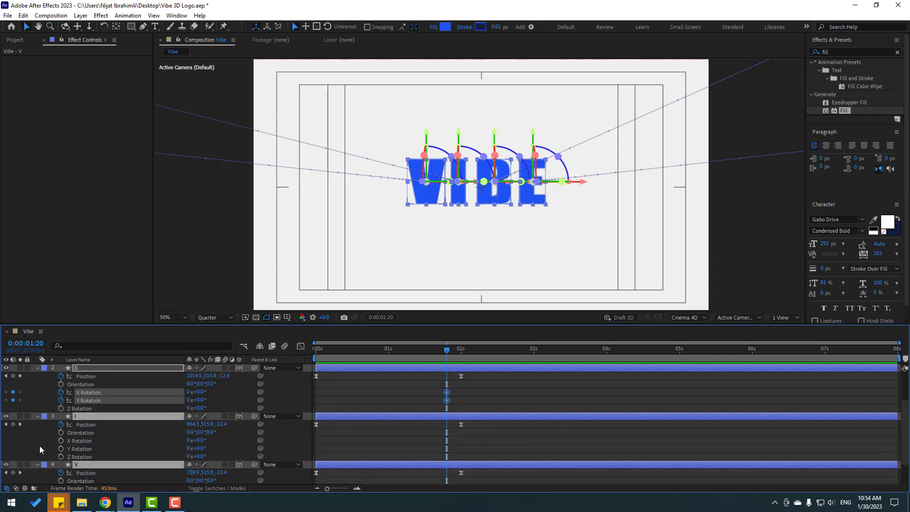
pyautogui.click(61, 441)
pyautogui.click(61, 448)
pyautogui.scroll(-2, 100, 450)
pyautogui.click(61, 455)
pyautogui.click(60, 463)
# Step: Move the current time to 0:00:00:19 and deselect the letter layers
pyautogui.click(429, 351)
pyautogui.moveTo(422, 351); pyautogui.dragTo(370, 357)
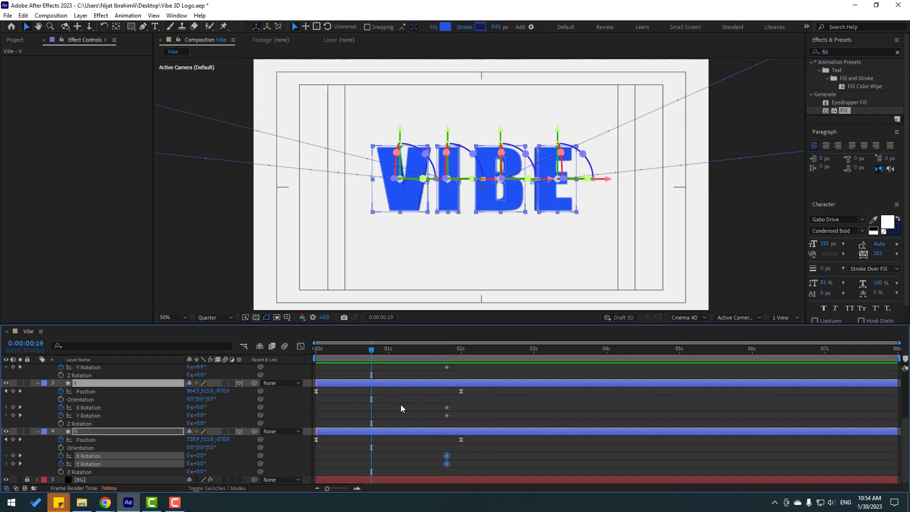
pyautogui.scroll(3, 221, 414)
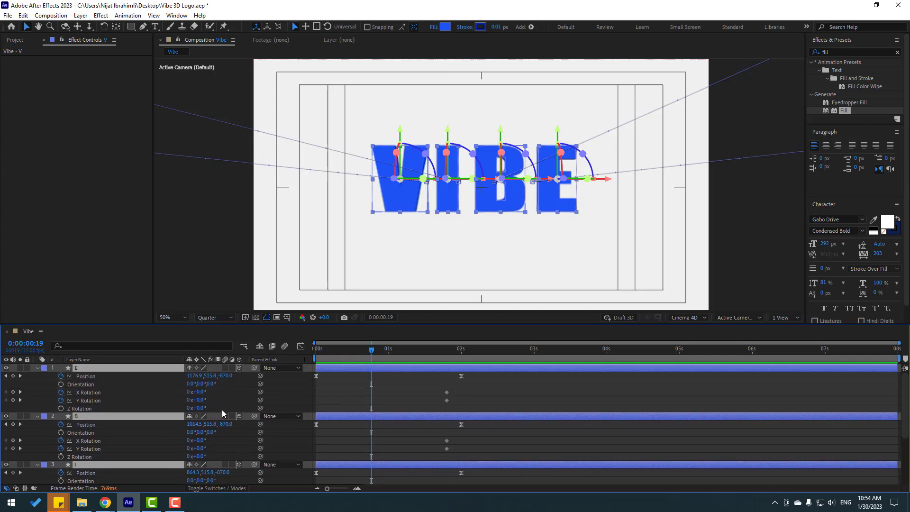
pyautogui.click(222, 396)
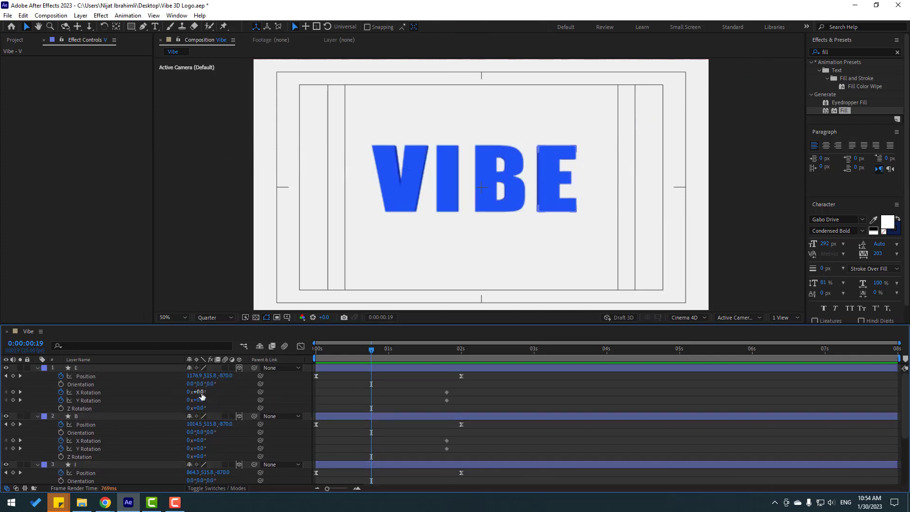
# Step: Try one full revolution for the E layer's X and Y Rotation at 0:00:00:19 and reset both to 0 revolutions
pyautogui.moveTo(189, 394); pyautogui.dragTo(191, 394)
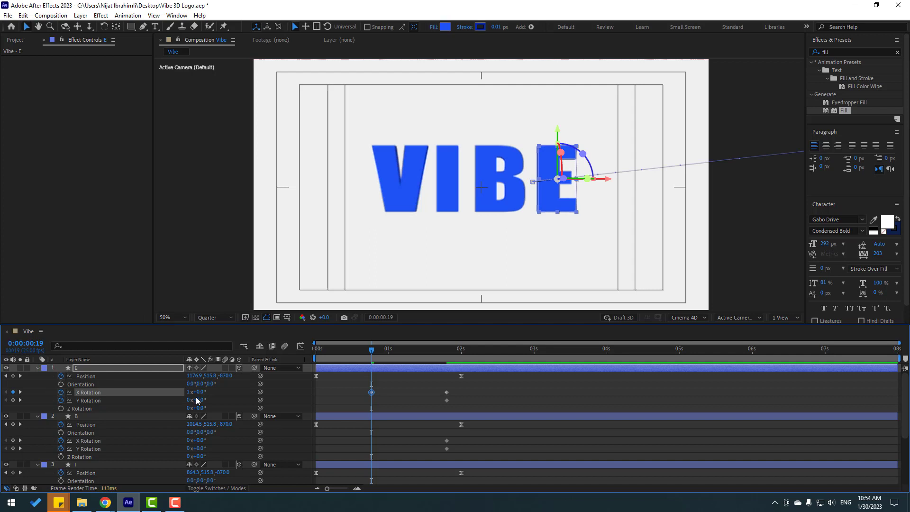
pyautogui.click(189, 400)
pyautogui.write('1')
pyautogui.press('Return')
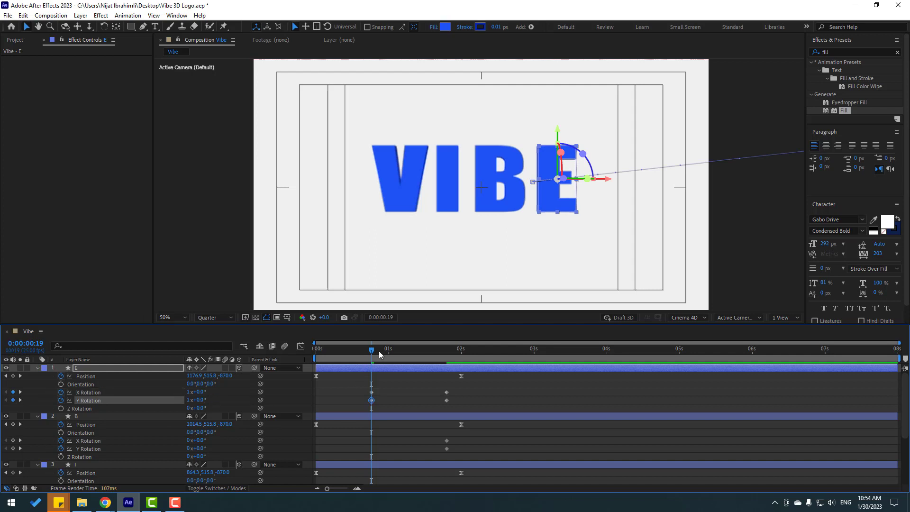
pyautogui.moveTo(378, 354)
pyautogui.mouseDown()
pyautogui.moveTo(432, 355)
pyautogui.moveTo(370, 357)
pyautogui.mouseUp()
pyautogui.moveTo(192, 399); pyautogui.dragTo(190, 394)
pyautogui.moveTo(374, 345)
pyautogui.mouseDown()
pyautogui.moveTo(422, 357)
pyautogui.moveTo(370, 358)
pyautogui.mouseUp()
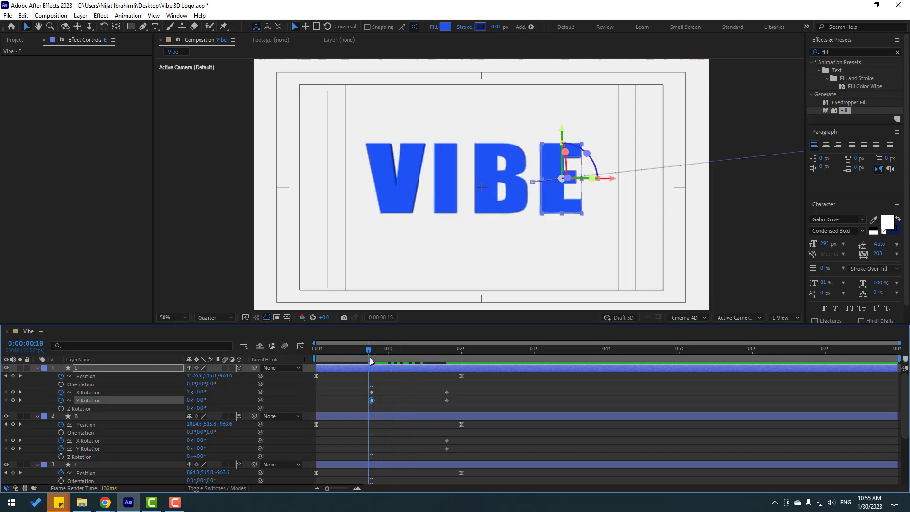
pyautogui.moveTo(191, 394); pyautogui.dragTo(190, 393)
# Step: Try 75° for the E layer's X and Y Rotation at 0:00:00:19
pyautogui.click(201, 391)
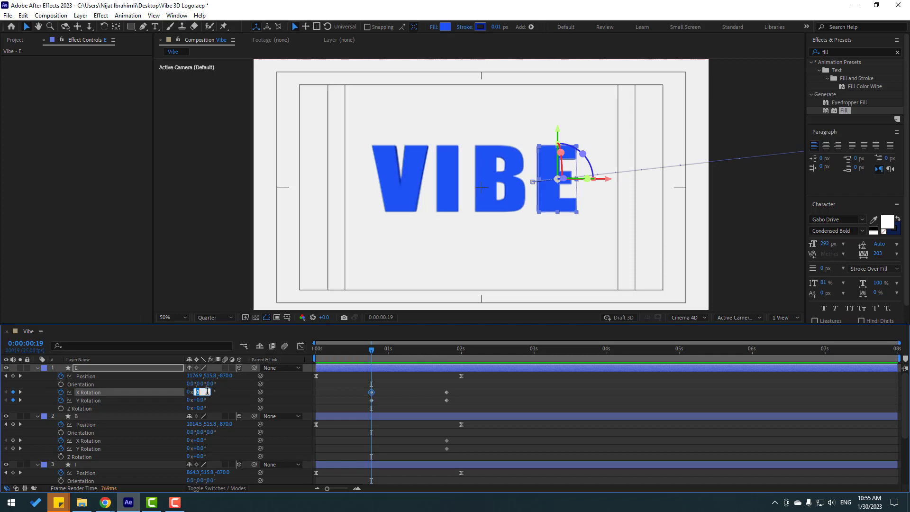
pyautogui.press('Return')
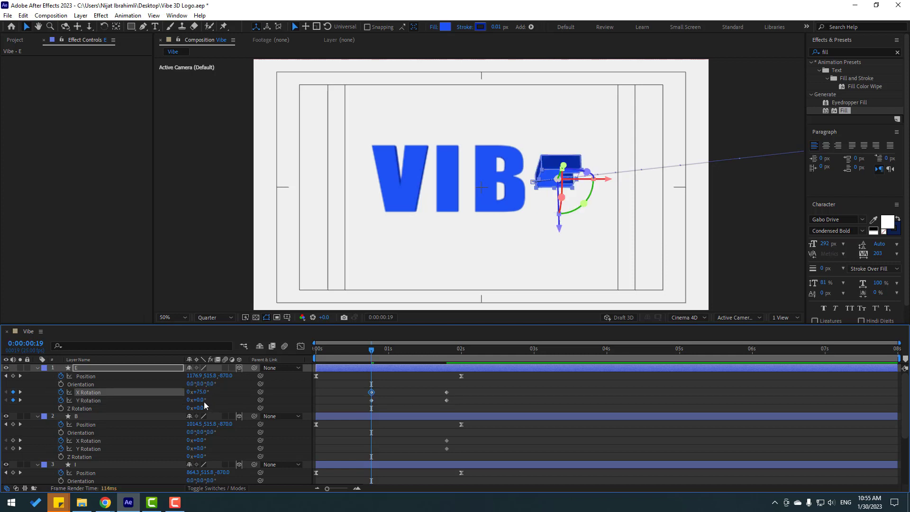
pyautogui.click(203, 399)
pyautogui.write('75')
pyautogui.press('Return')
pyautogui.moveTo(370, 355)
pyautogui.mouseDown()
pyautogui.moveTo(469, 365)
pyautogui.moveTo(363, 371)
pyautogui.mouseUp()
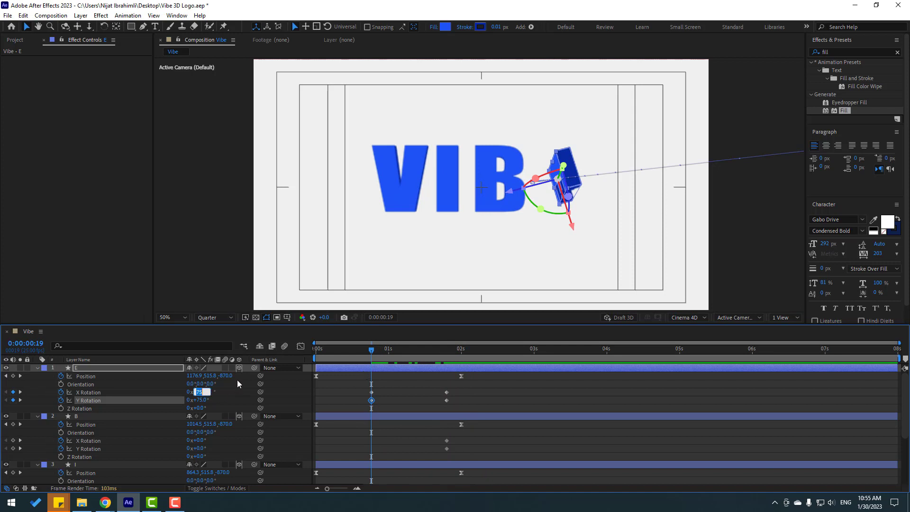
# Step: Set the E layer's X Rotation to 200° at 0:00:00:19 and preview the spin
pyautogui.write('200')
pyautogui.press('Return')
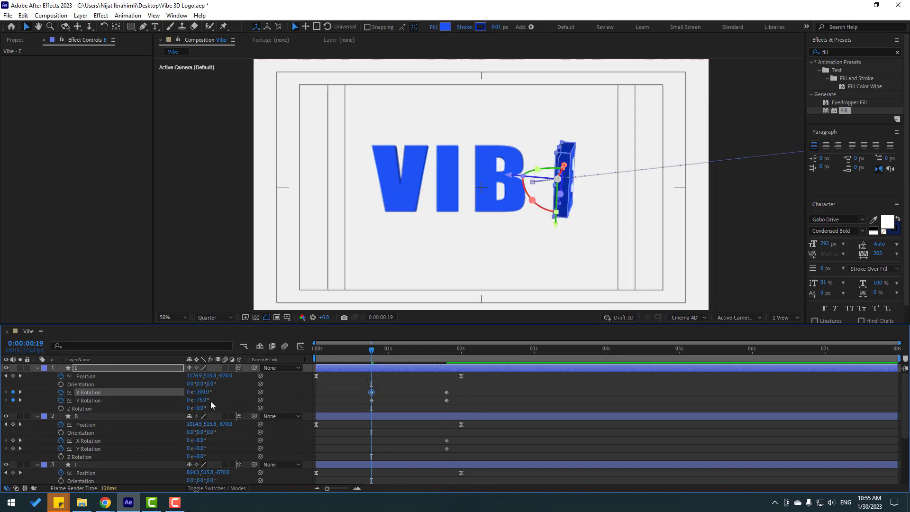
pyautogui.moveTo(379, 351); pyautogui.dragTo(451, 363)
pyautogui.press('space')
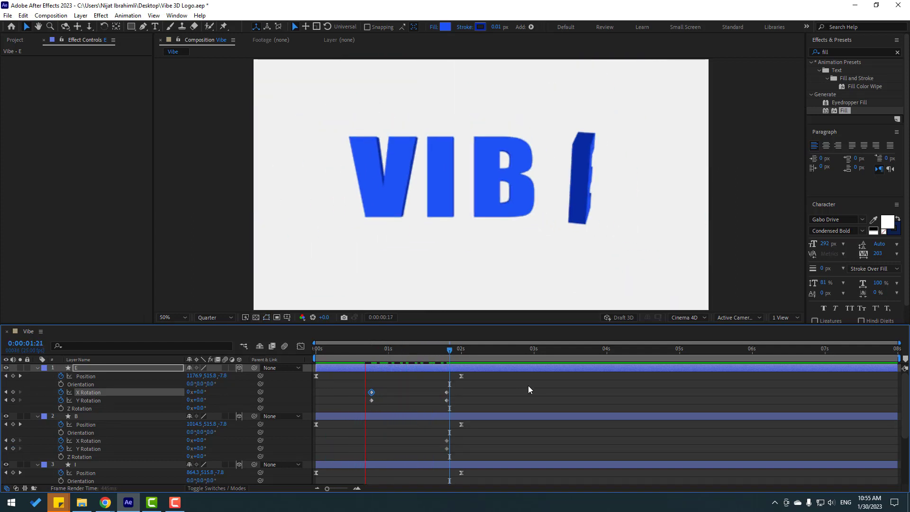
# Step: Set the E layer's Y Rotation to 120° at 0:00:00:19 and preview the animation
pyautogui.moveTo(408, 356); pyautogui.dragTo(371, 355)
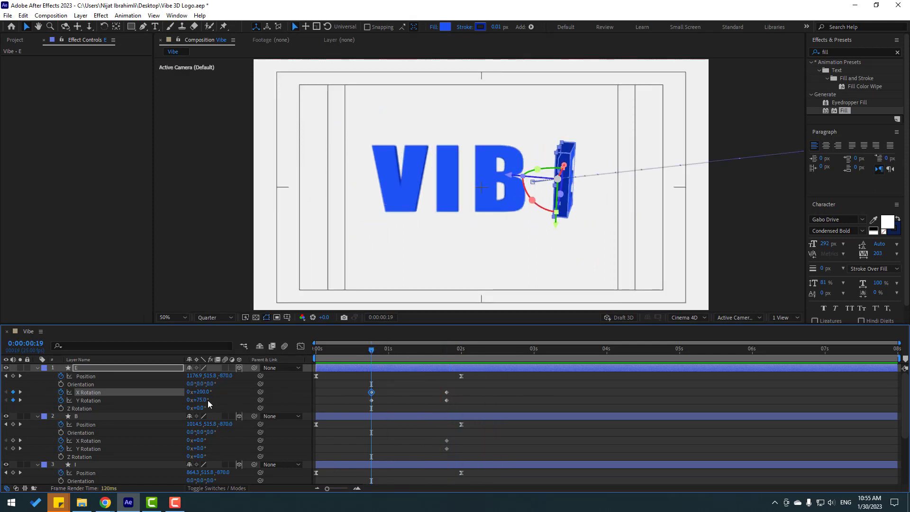
pyautogui.write('120')
pyautogui.press('Return')
pyautogui.press('space')
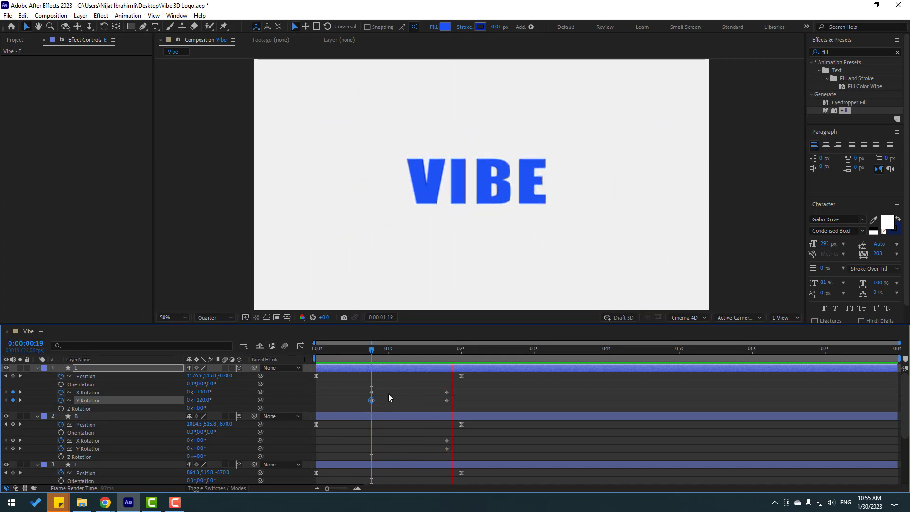
pyautogui.press('space')
# Step: Apply Easy Ease to the E layer's X and Y Rotation keyframes
pyautogui.moveTo(447, 388); pyautogui.dragTo(370, 399)
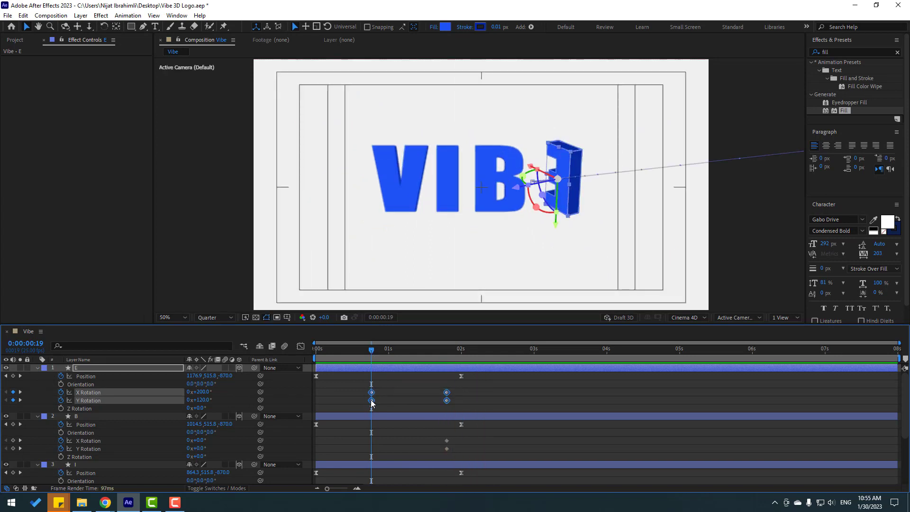
pyautogui.rightClick(372, 399)
pyautogui.click(507, 413)
# Step: Set the B layer's X Rotation to 200° and Y Rotation to -120° at 0:00:00:19
pyautogui.click(202, 440)
pyautogui.write('2')
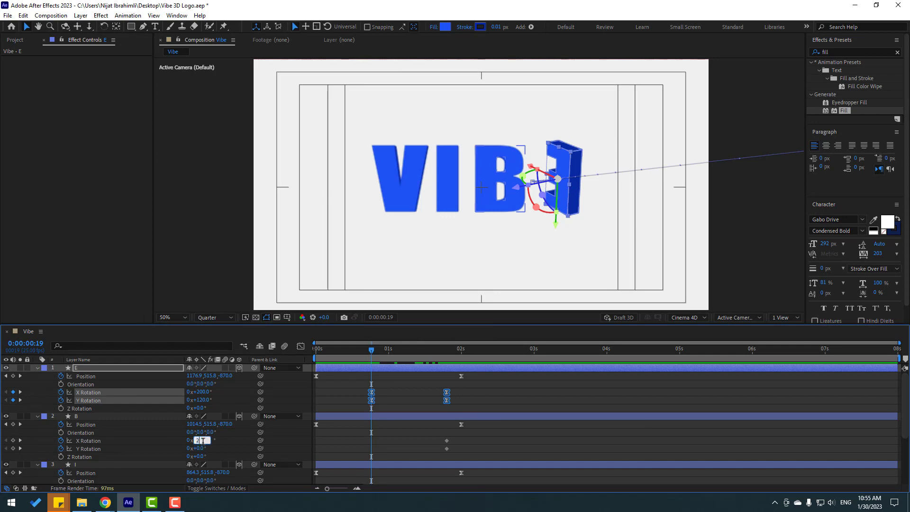
pyautogui.press('Return')
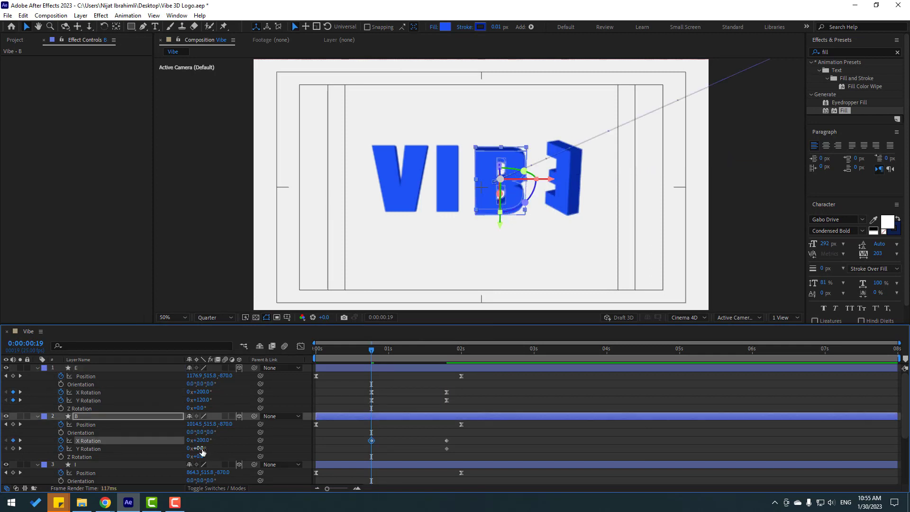
pyautogui.click(200, 448)
pyautogui.write('120')
pyautogui.press('Return')
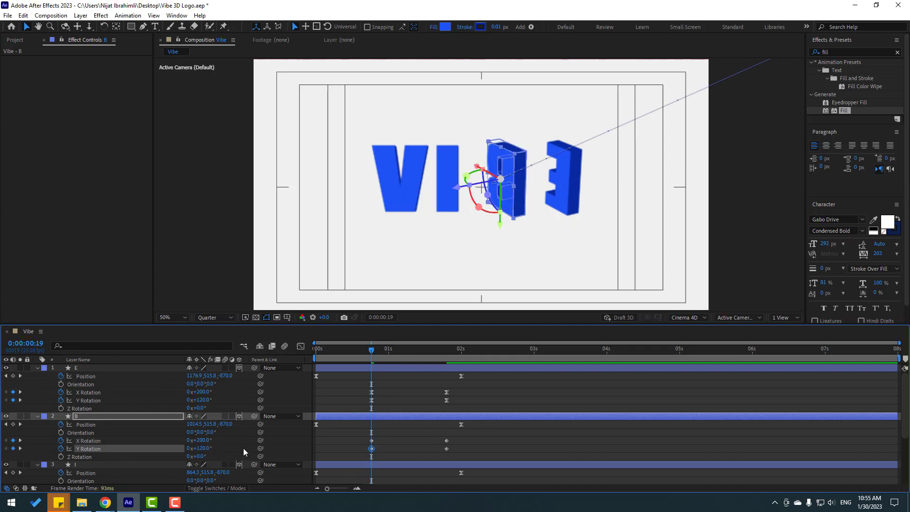
pyautogui.click(242, 447)
pyautogui.click(205, 449)
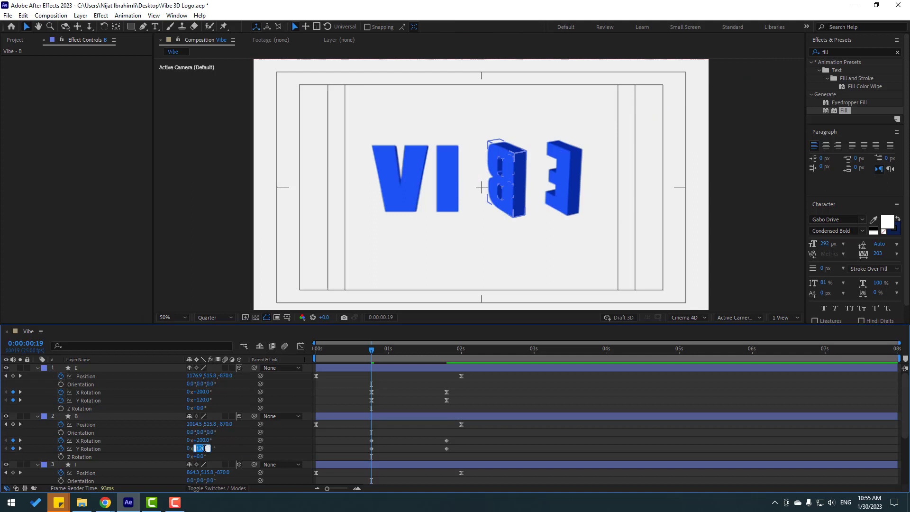
pyautogui.write('-120')
pyautogui.press('Return')
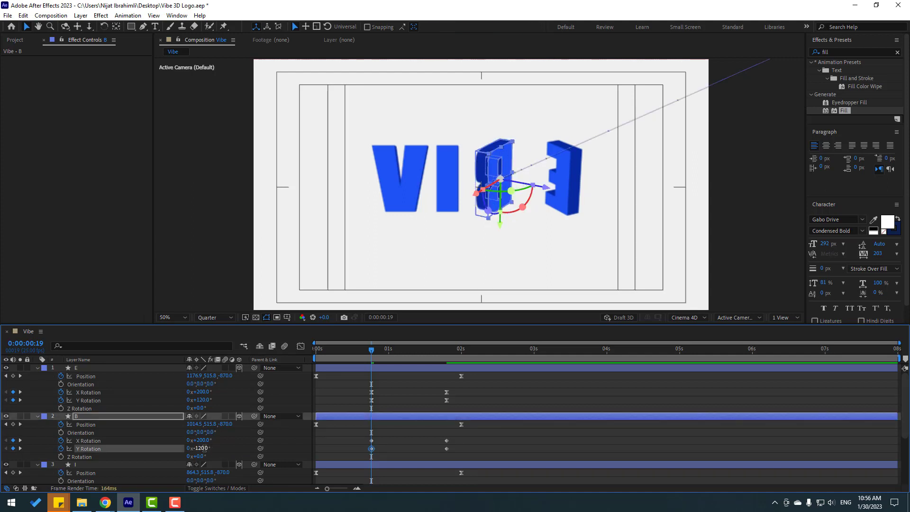
# Step: Set the I layer's X Rotation to 200° and Y Rotation to 125° at 0:00:00:19
pyautogui.scroll(-2, 235, 445)
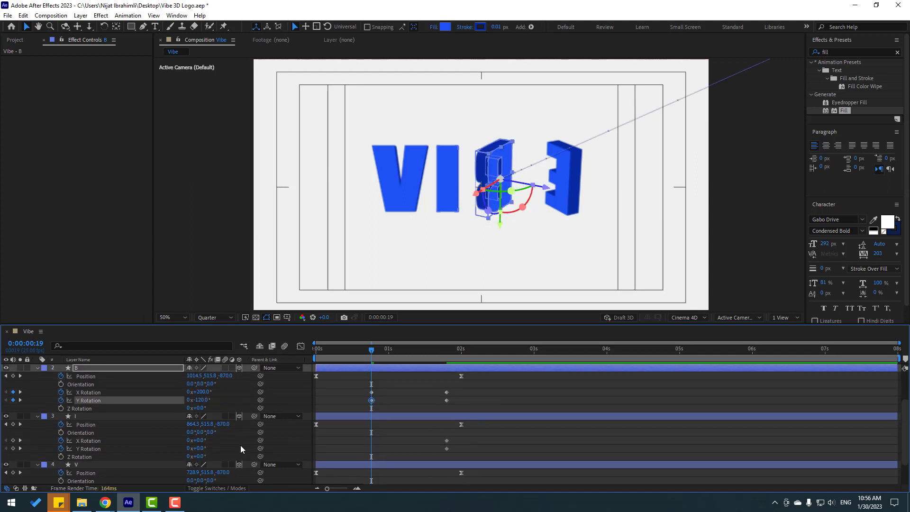
pyautogui.click(197, 440)
pyautogui.write('200')
pyautogui.press('Return')
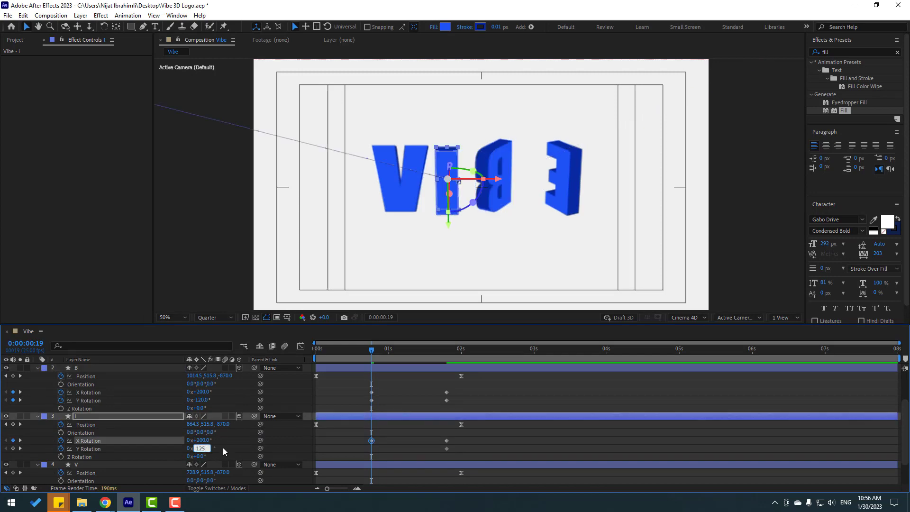
pyautogui.write('125')
pyautogui.press('Return')
# Step: Set the V layer's X Rotation to 200° and Y Rotation to 175° at 0:00:00:19
pyautogui.scroll(-2, 183, 448)
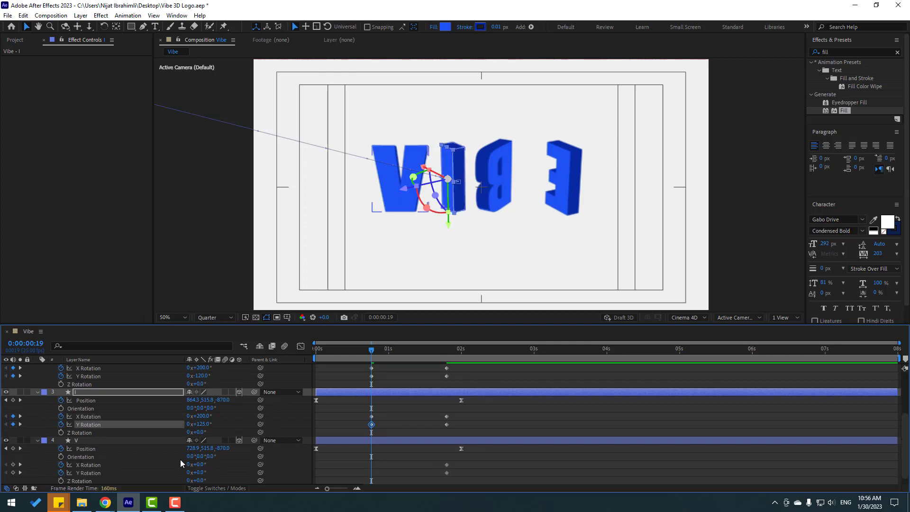
pyautogui.scroll(-1, 182, 465)
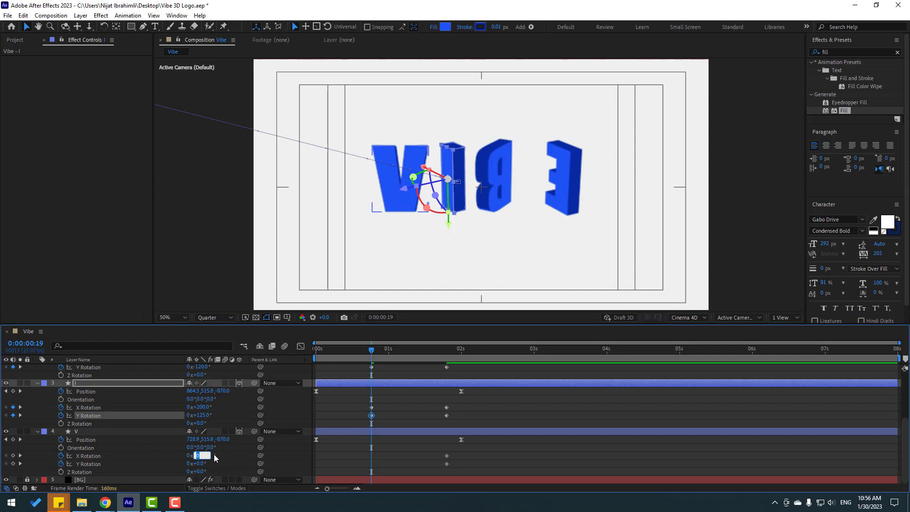
pyautogui.press('Return')
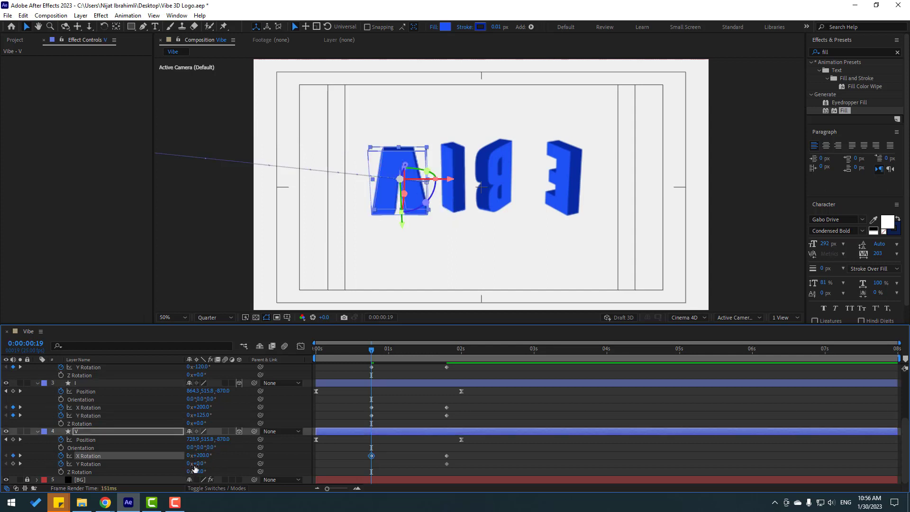
pyautogui.click(199, 463)
pyautogui.write('175')
pyautogui.press('Return')
# Step: Apply Easy Ease to all X and Y Rotation keyframes of the V, I and B layers
pyautogui.moveTo(368, 352); pyautogui.dragTo(454, 367)
pyautogui.moveTo(475, 402); pyautogui.dragTo(379, 426)
pyautogui.keyDown('shift'); pyautogui.moveTo(364, 469); pyautogui.dragTo(450, 445); pyautogui.keyUp('shift')
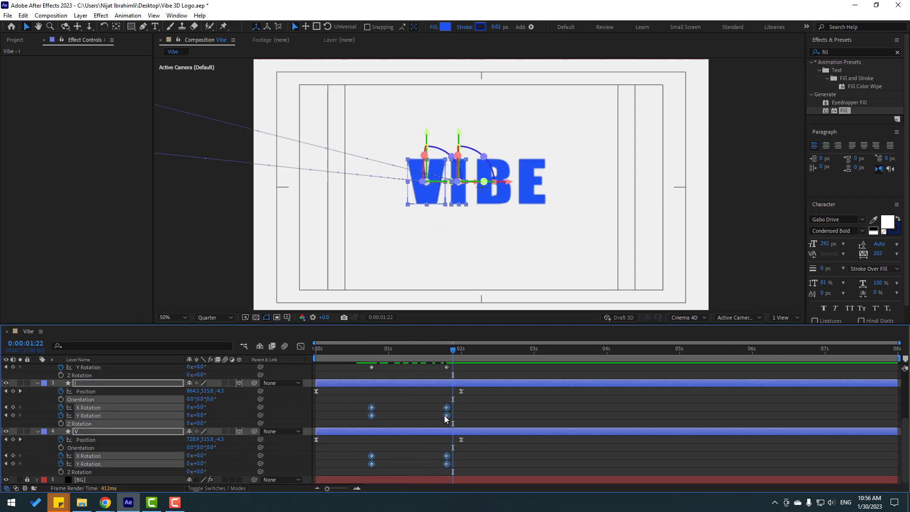
pyautogui.scroll(-1, 466, 421)
pyautogui.scroll(1, 466, 407)
pyautogui.keyDown('shift'); pyautogui.moveTo(466, 405); pyautogui.dragTo(368, 421); pyautogui.keyUp('shift')
pyautogui.scroll(1, 447, 443)
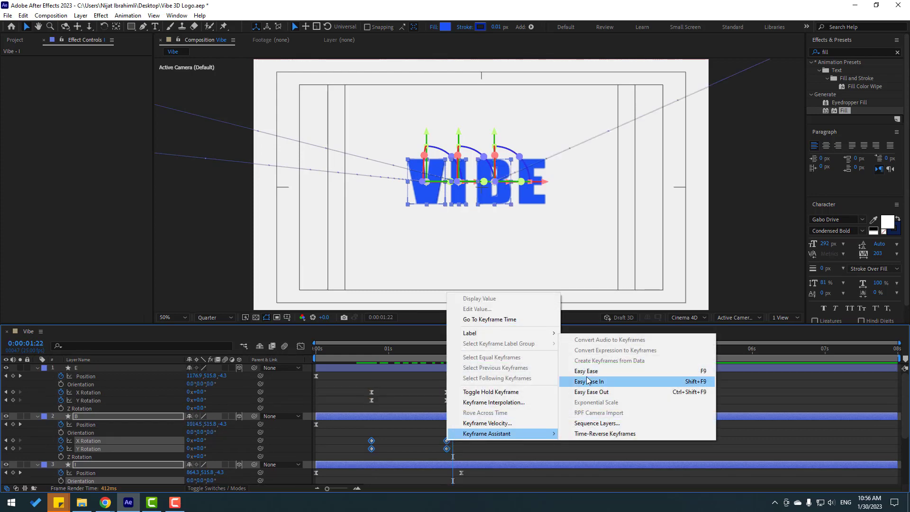
pyautogui.click(588, 370)
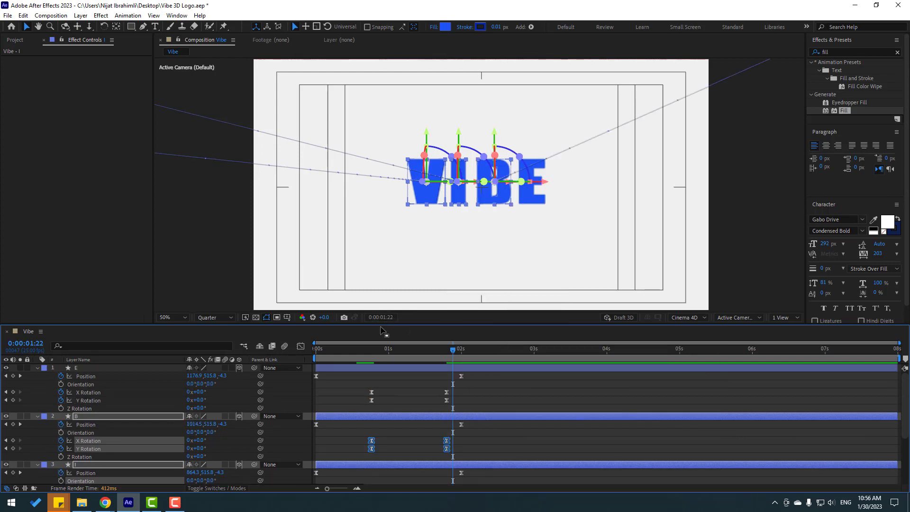
# Step: Enlarge the timeline and move the first X and Y Rotation keyframes of all four letters to 0:00:00:01
pyautogui.moveTo(381, 325); pyautogui.dragTo(384, 222)
pyautogui.moveTo(382, 290); pyautogui.dragTo(366, 450)
pyautogui.moveTo(371, 294); pyautogui.dragTo(319, 300)
# Step: Preview the letter animation with the whole composition fitted in the viewer
pyautogui.click(331, 255)
pyautogui.press('space')
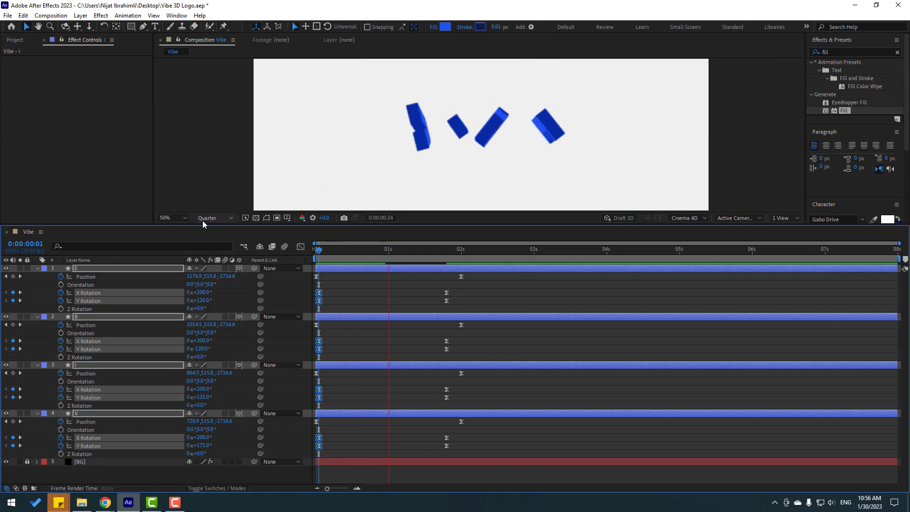
pyautogui.click(184, 217)
pyautogui.click(181, 240)
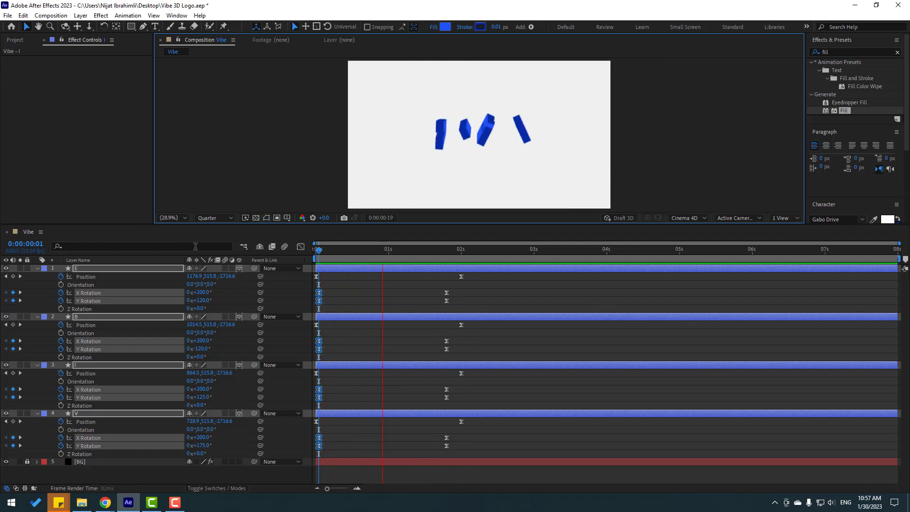
pyautogui.press('space')
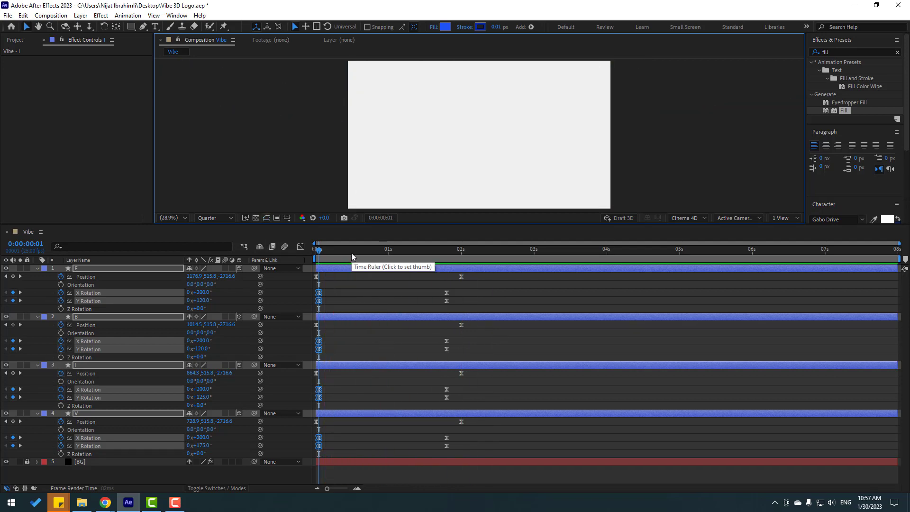
# Step: Stagger the I, B and E layers so each letter starts a few frames after the previous one, and preview the animation
pyautogui.click(356, 293)
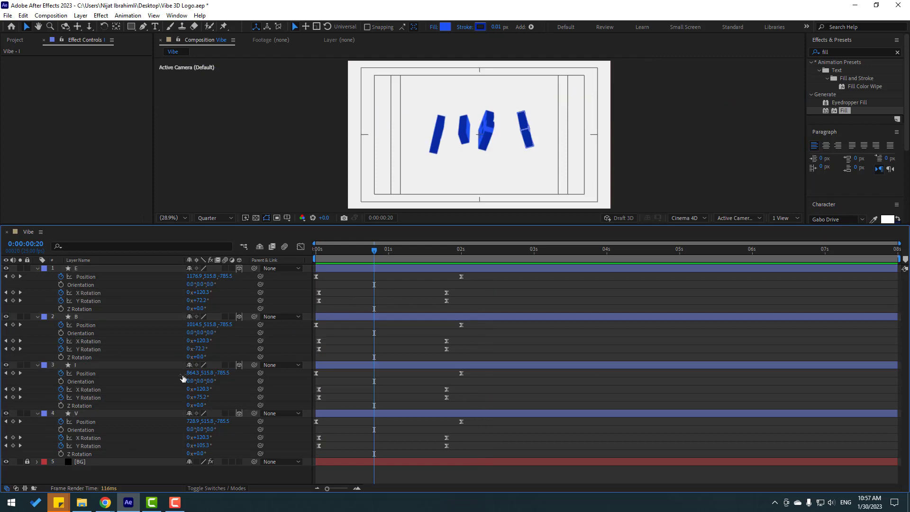
pyautogui.click(75, 364)
pyautogui.moveTo(338, 365); pyautogui.dragTo(352, 367)
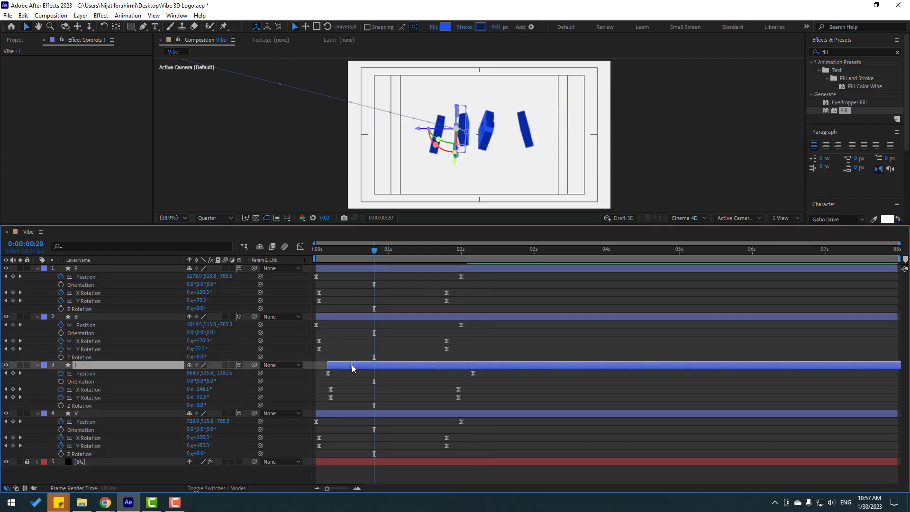
pyautogui.click(75, 316)
pyautogui.moveTo(333, 317)
pyautogui.mouseDown()
pyautogui.moveTo(355, 319)
pyautogui.moveTo(349, 324)
pyautogui.mouseUp()
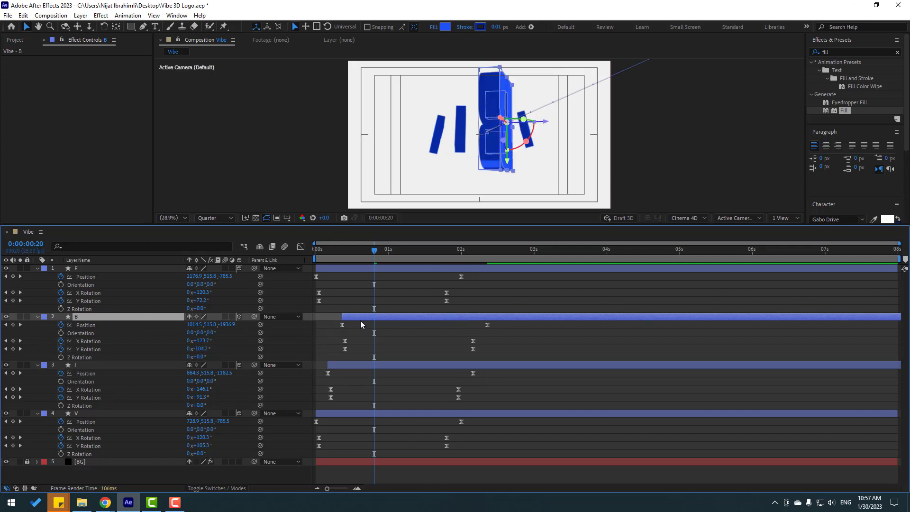
pyautogui.click(82, 271)
pyautogui.moveTo(333, 269); pyautogui.dragTo(373, 270)
pyautogui.press('space')
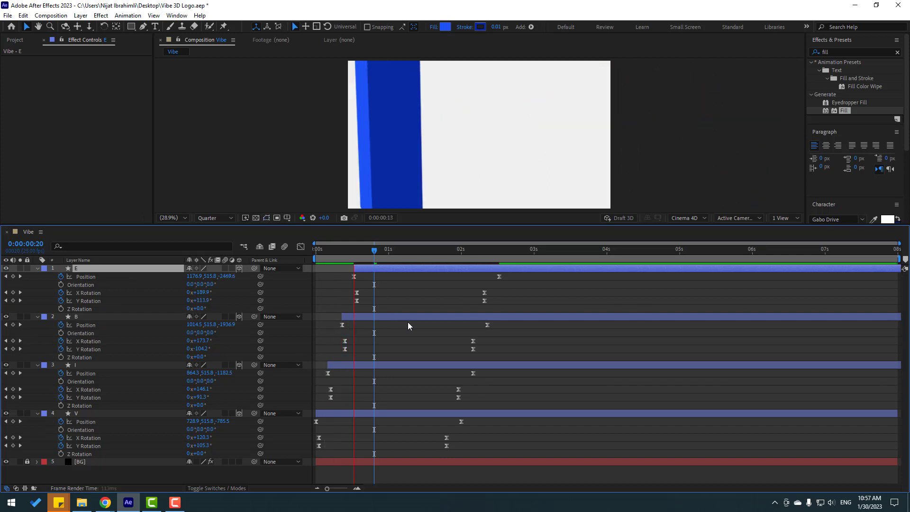
# Step: Shift the B and E layers slightly earlier in time and preview the staggered animation
pyautogui.click(356, 251)
pyautogui.moveTo(359, 271); pyautogui.dragTo(356, 271)
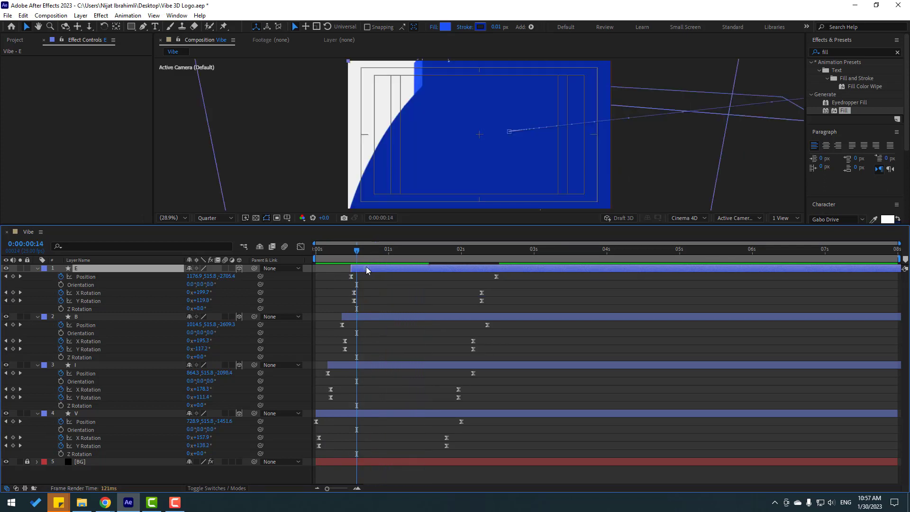
pyautogui.press('space')
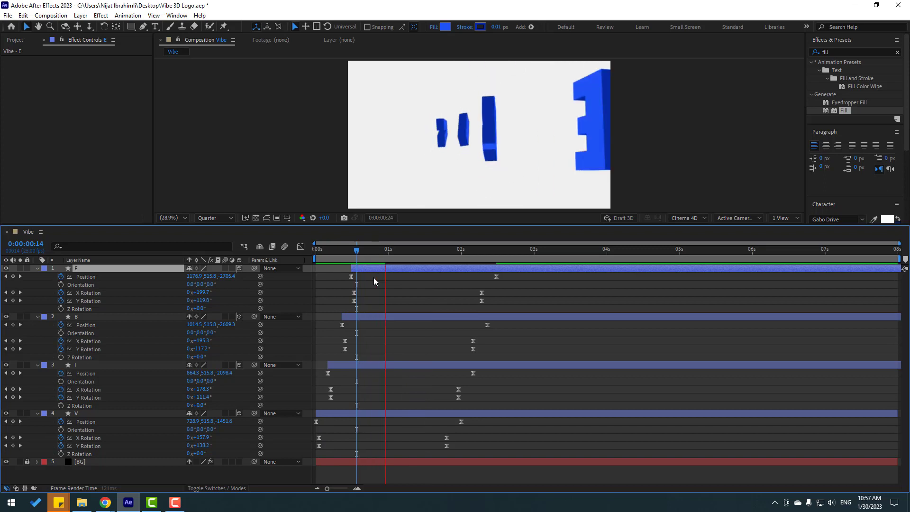
pyautogui.press('space')
pyautogui.moveTo(369, 316); pyautogui.dragTo(365, 273)
pyautogui.press('space')
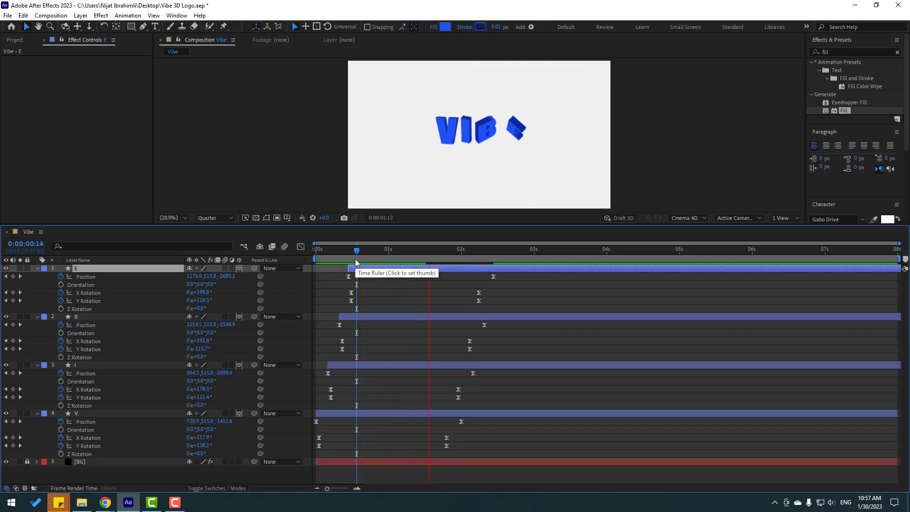
# Step: End the work area at about 0:00:02:18 and preview the shortened range
pyautogui.moveTo(494, 252); pyautogui.dragTo(512, 266)
pyautogui.press('space')
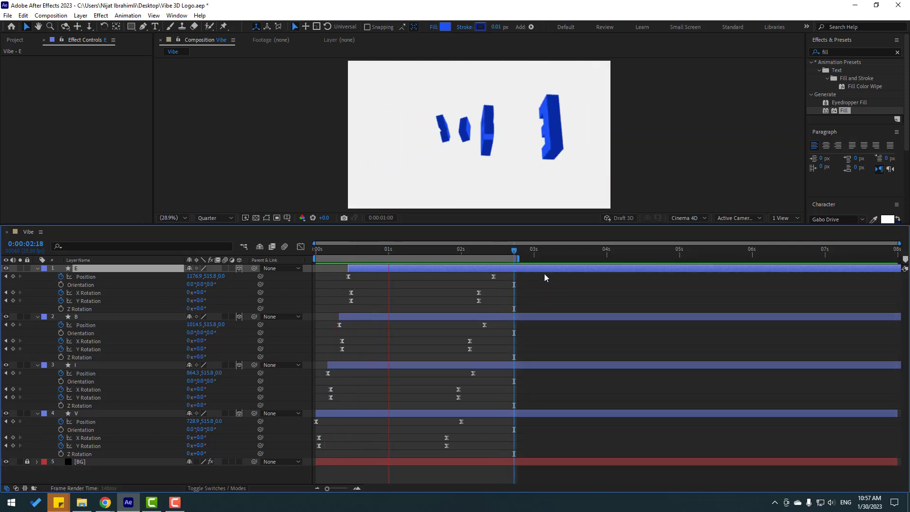